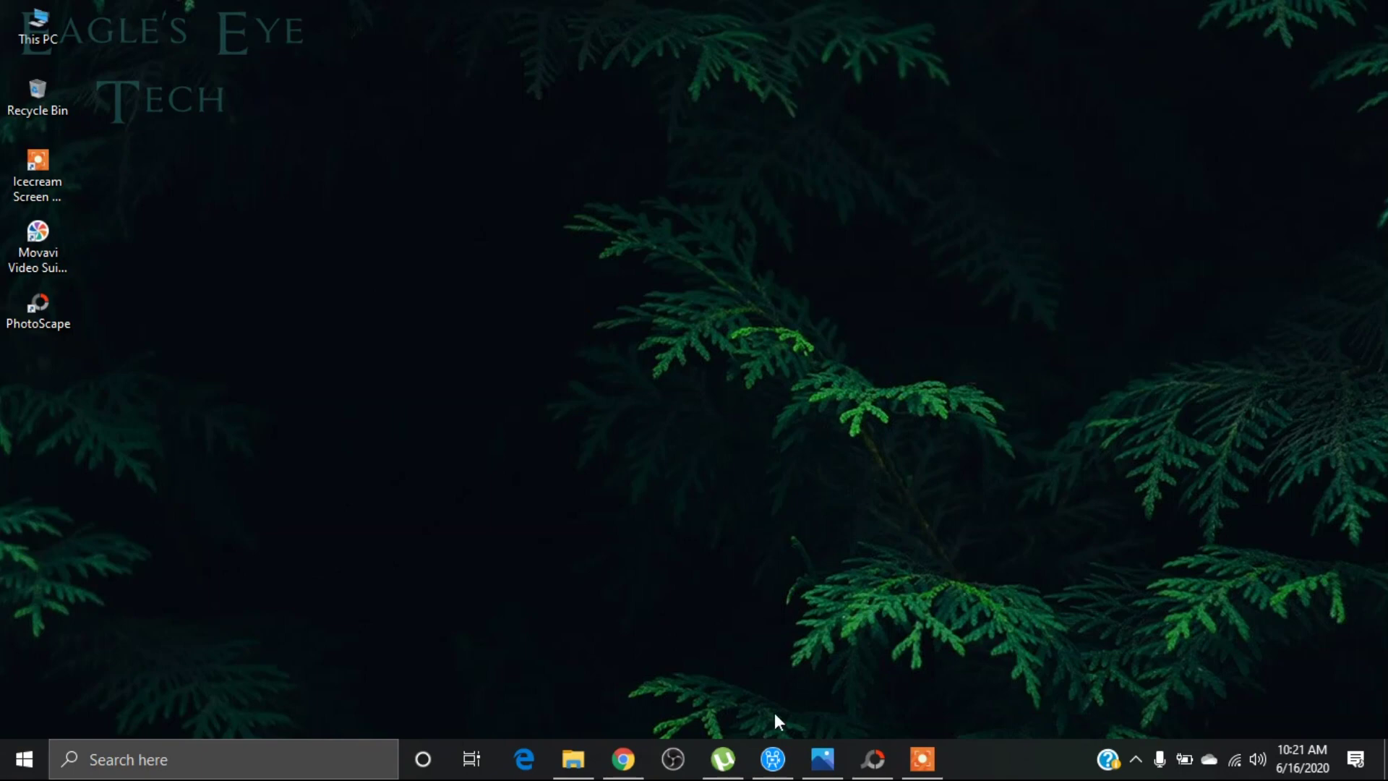
Launch Movavi Video Suite from the taskbar to get a new, empty project
left_click(773, 759)
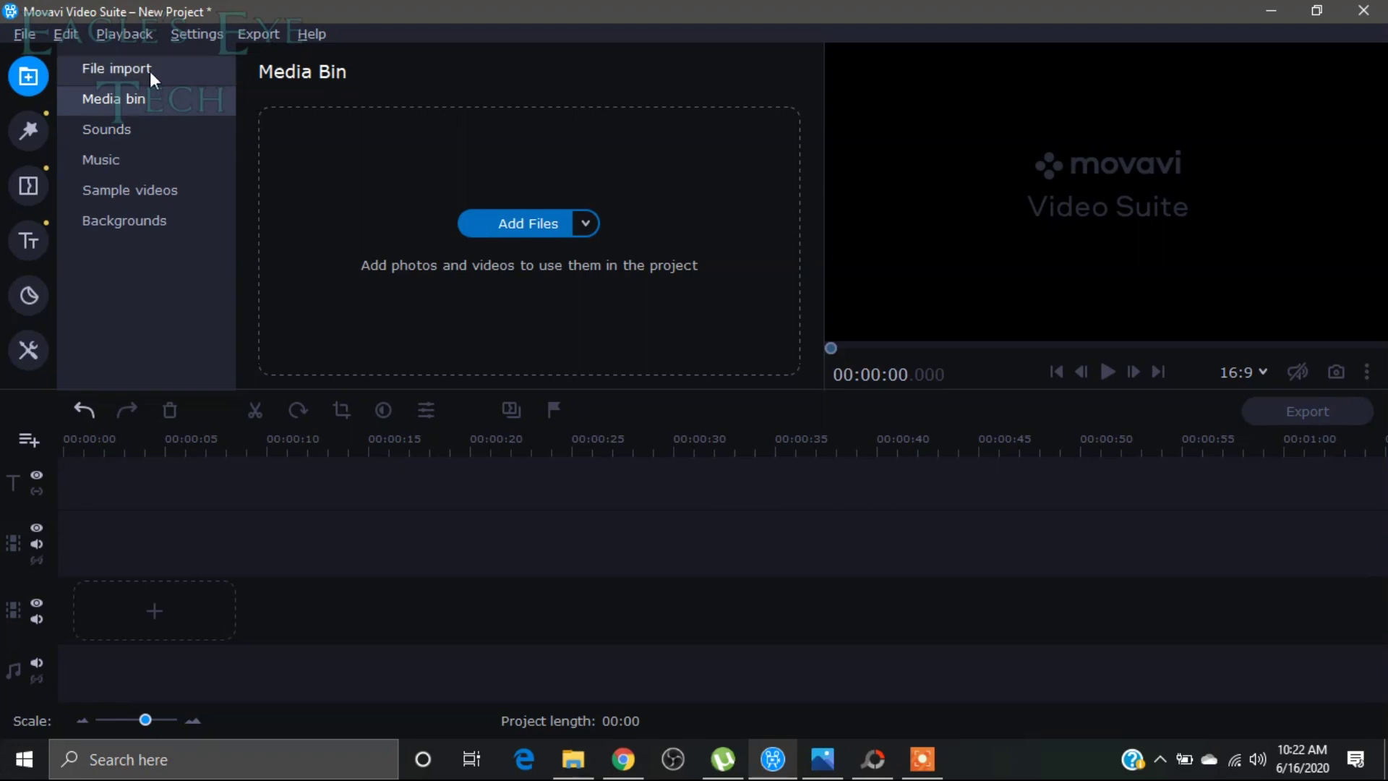
Import all six files from the Green screen folder: four background images and two green-screen clips
left_click(515, 224)
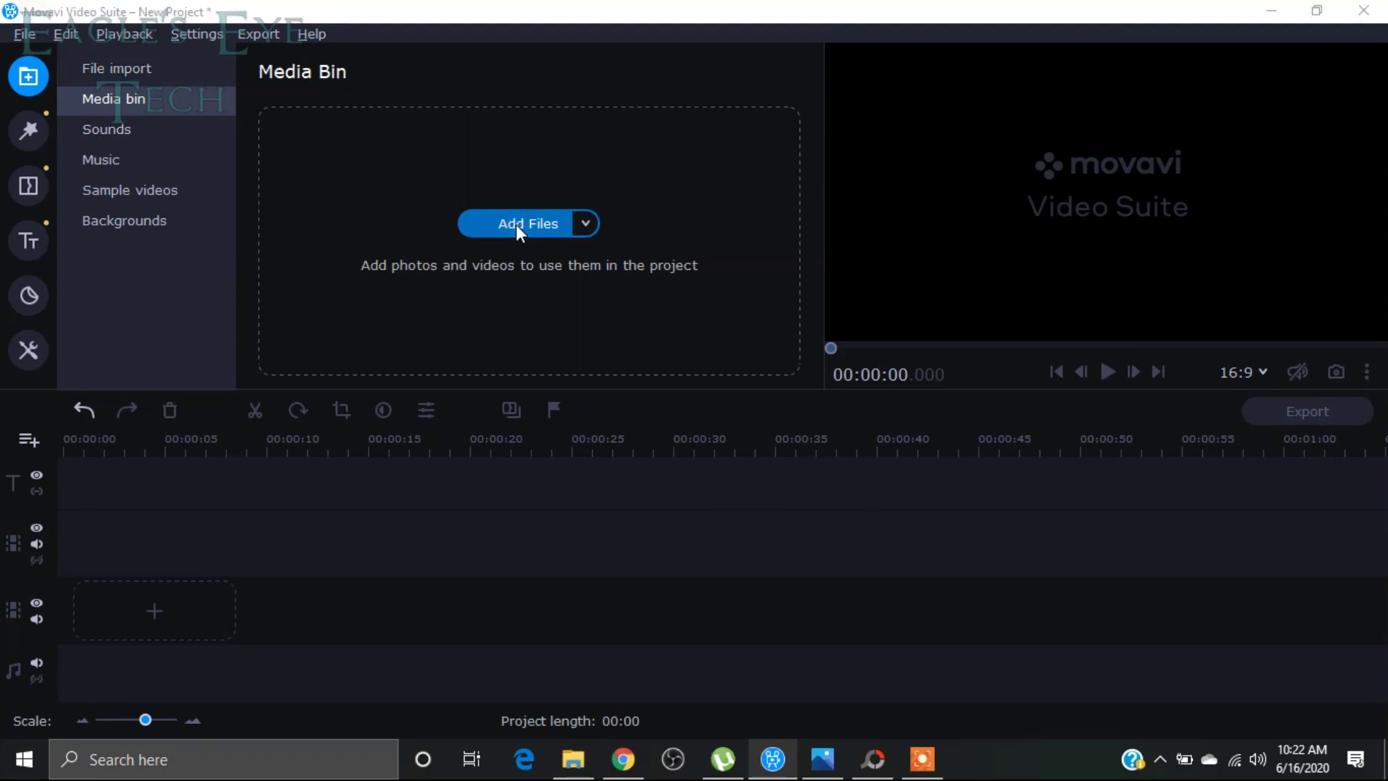
left_click(282, 224)
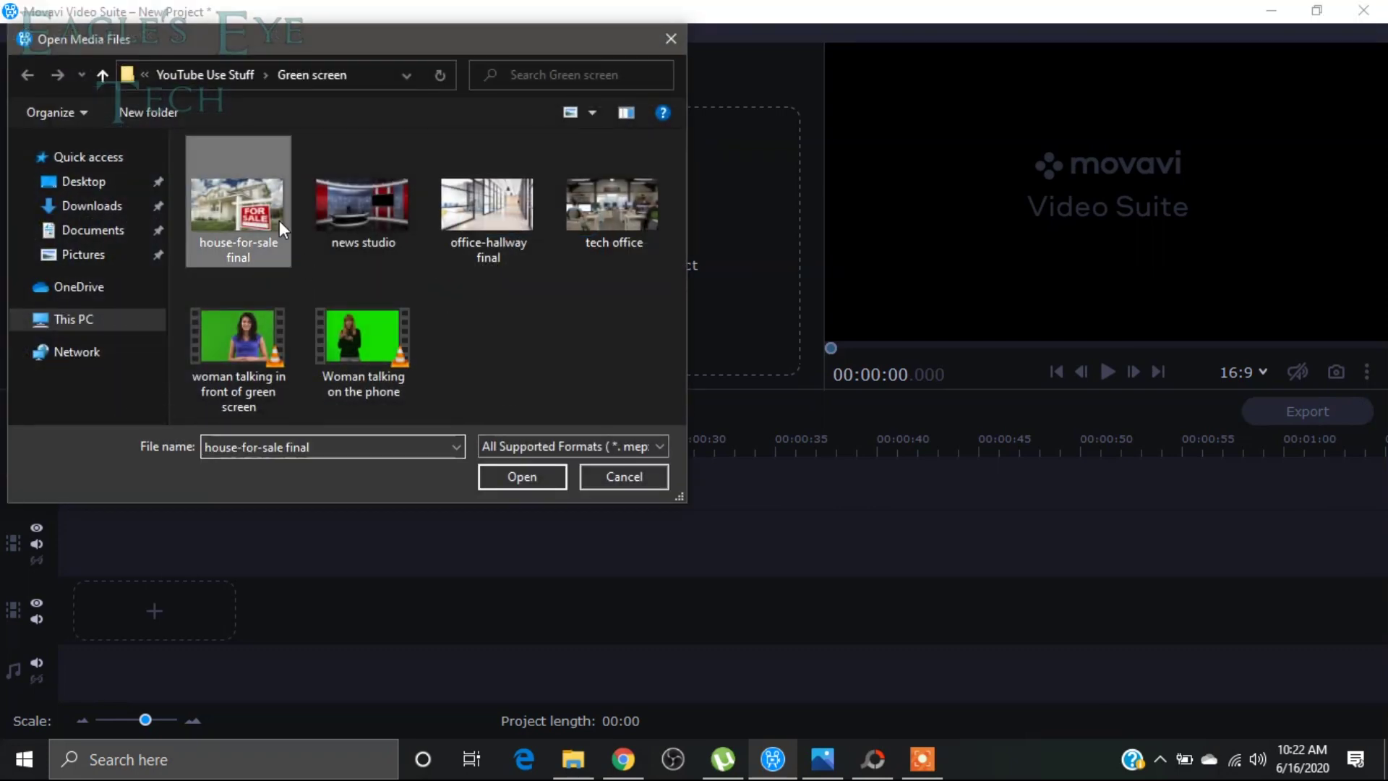
left_click(402, 336, "shift")
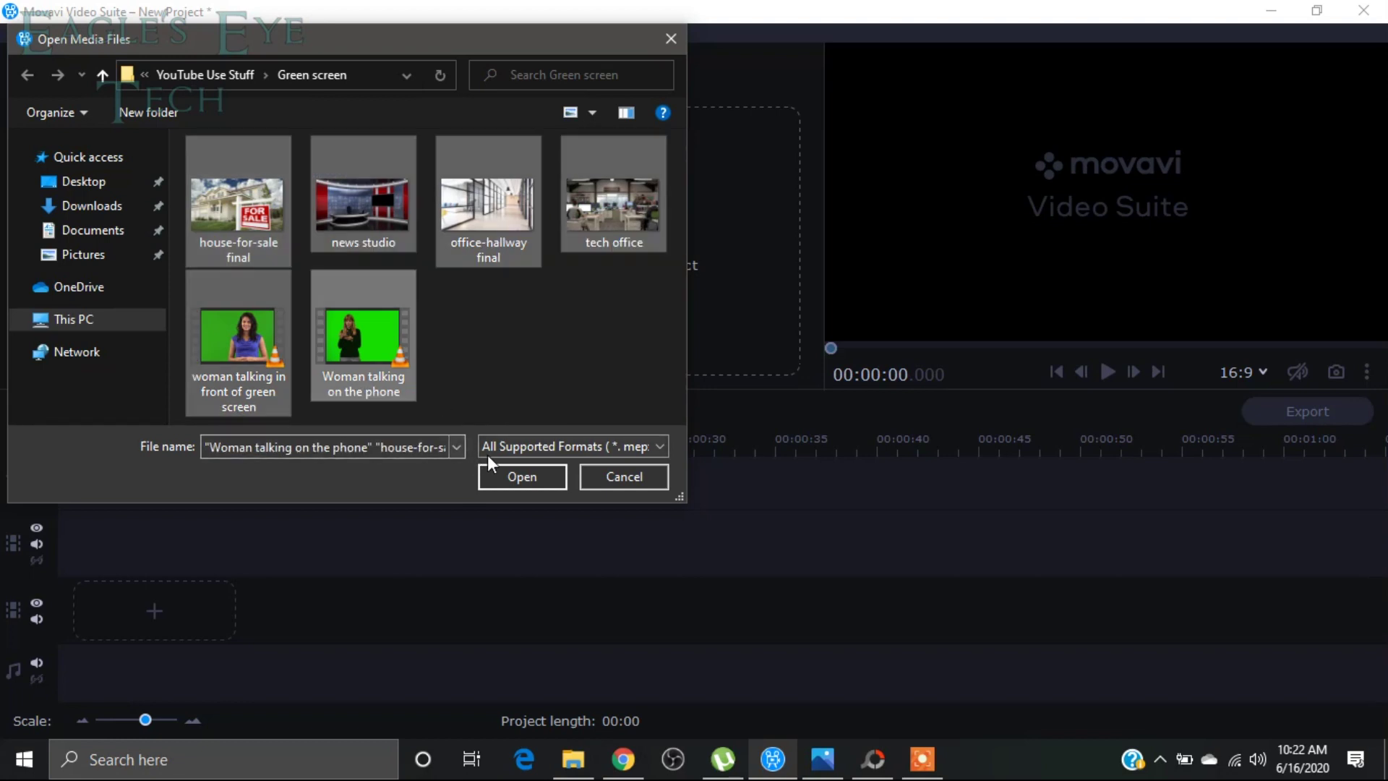
left_click(522, 476)
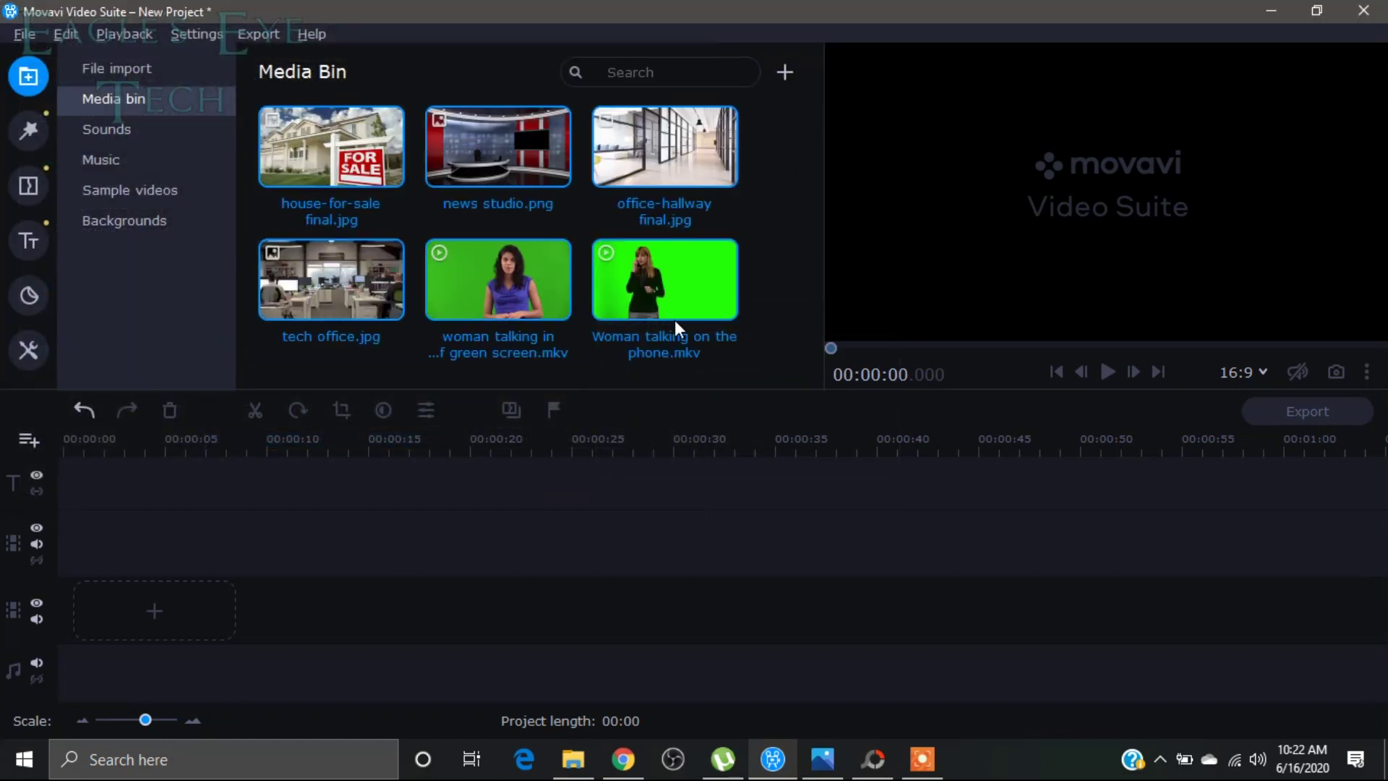
Preview the presenter clip and the woman-on-the-phone clip, then pause playback
left_click(536, 284)
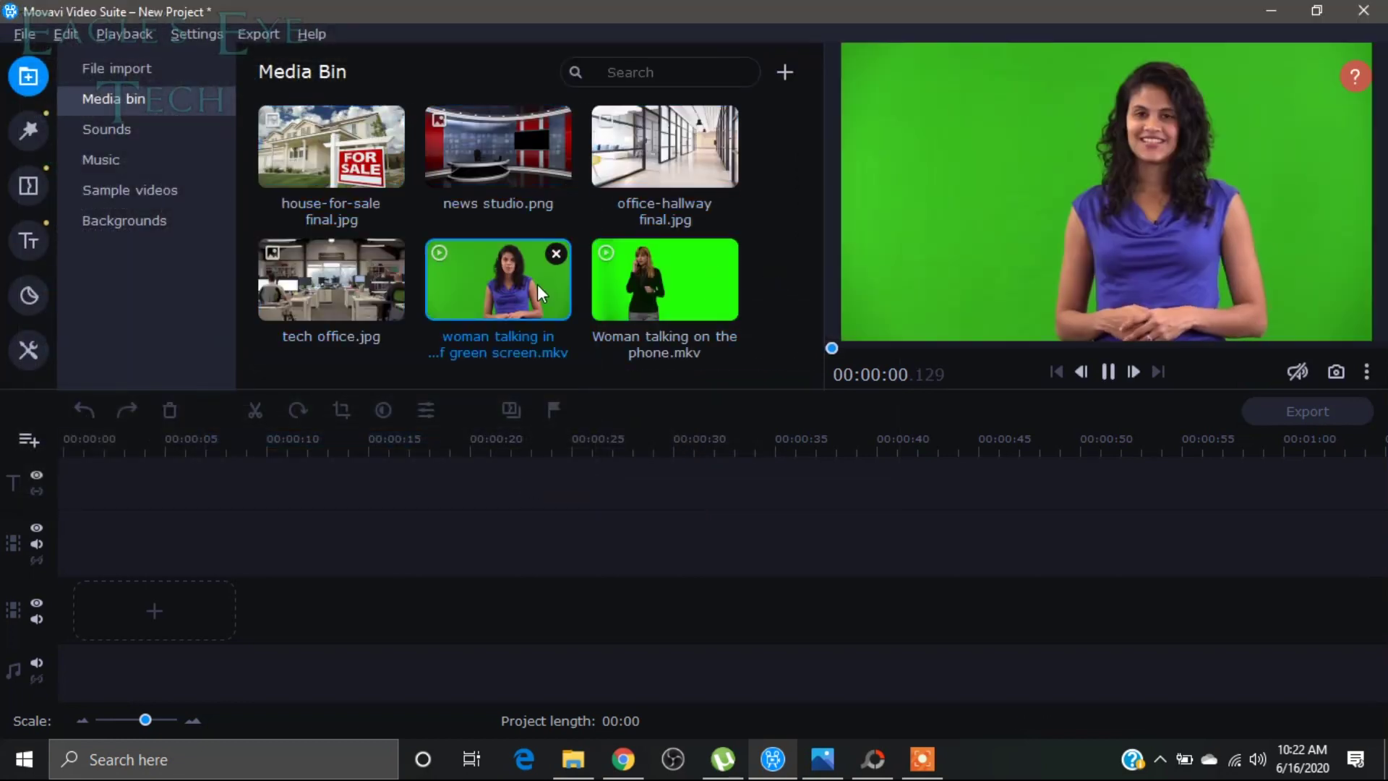
left_click(1105, 371)
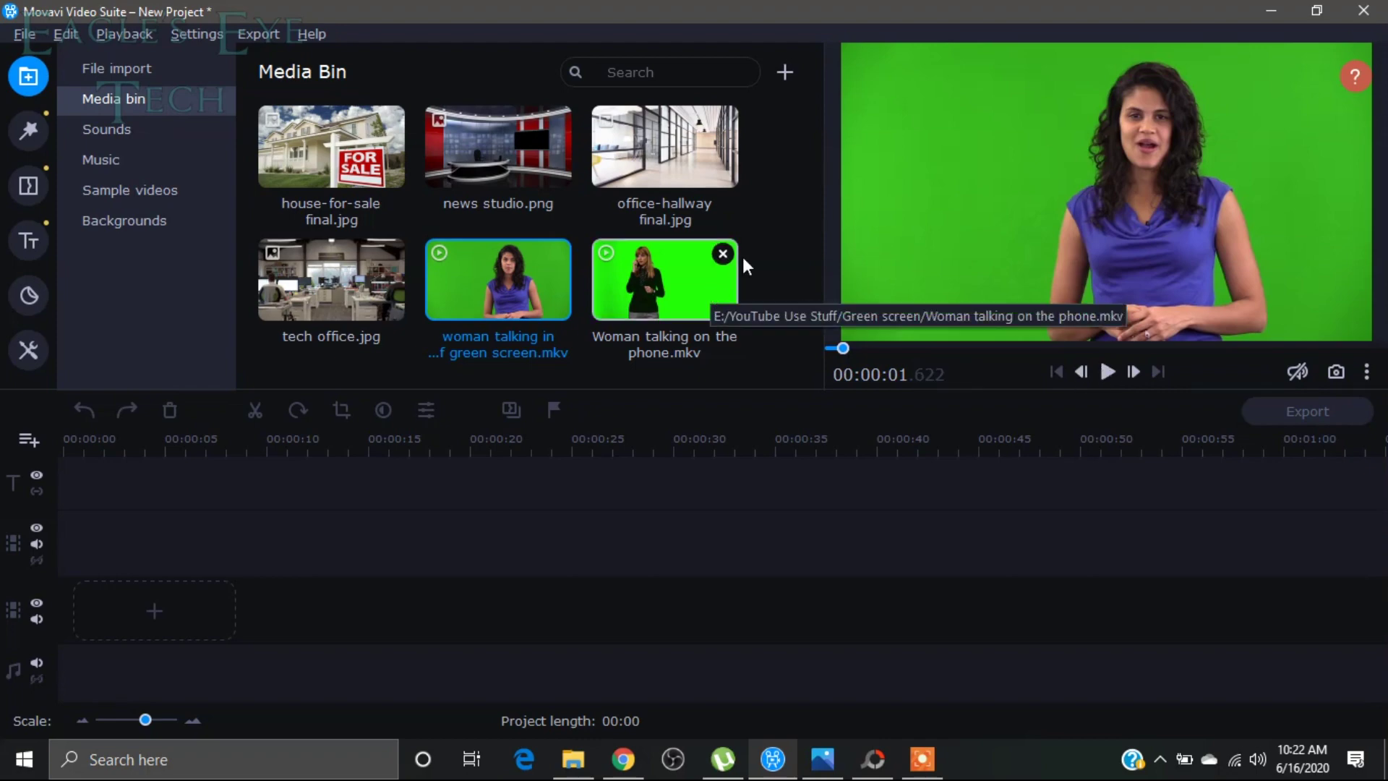
left_click(645, 293)
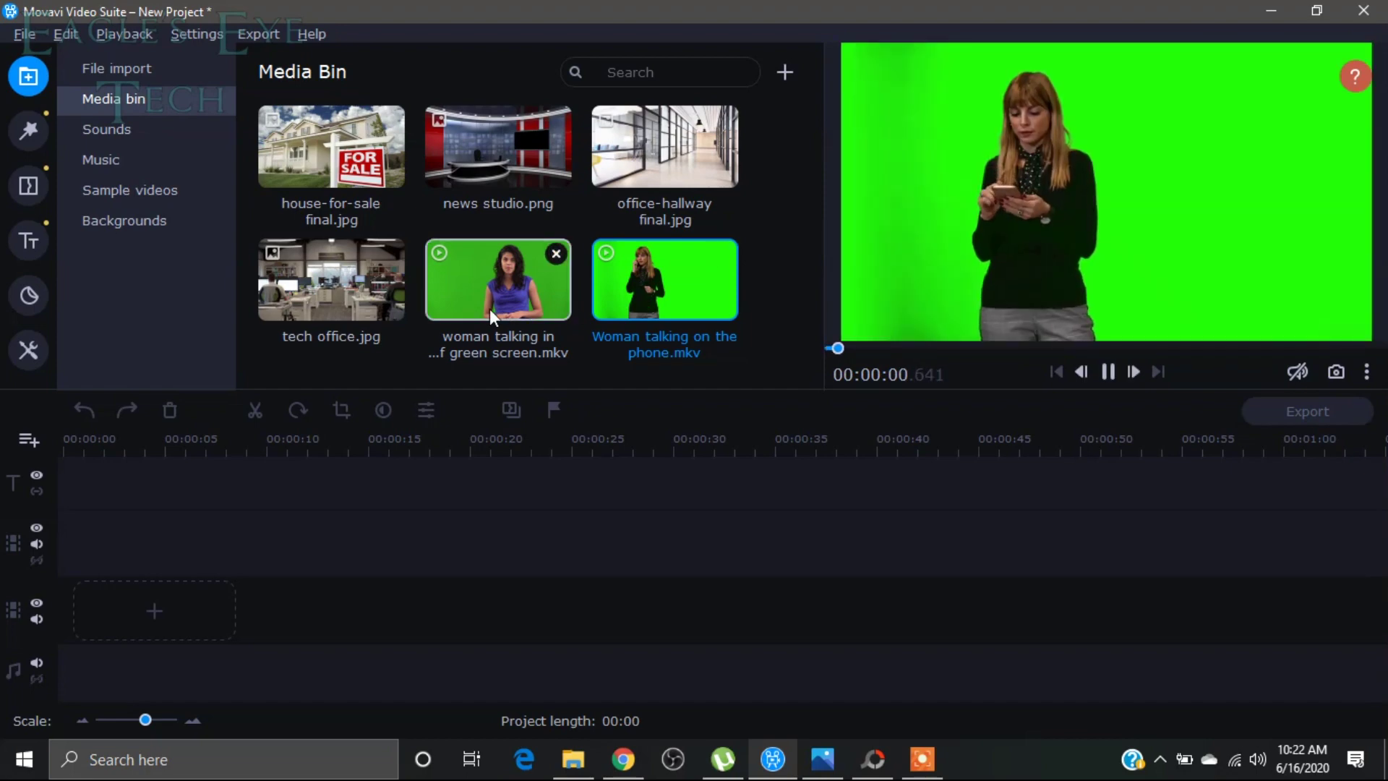
left_click(489, 309)
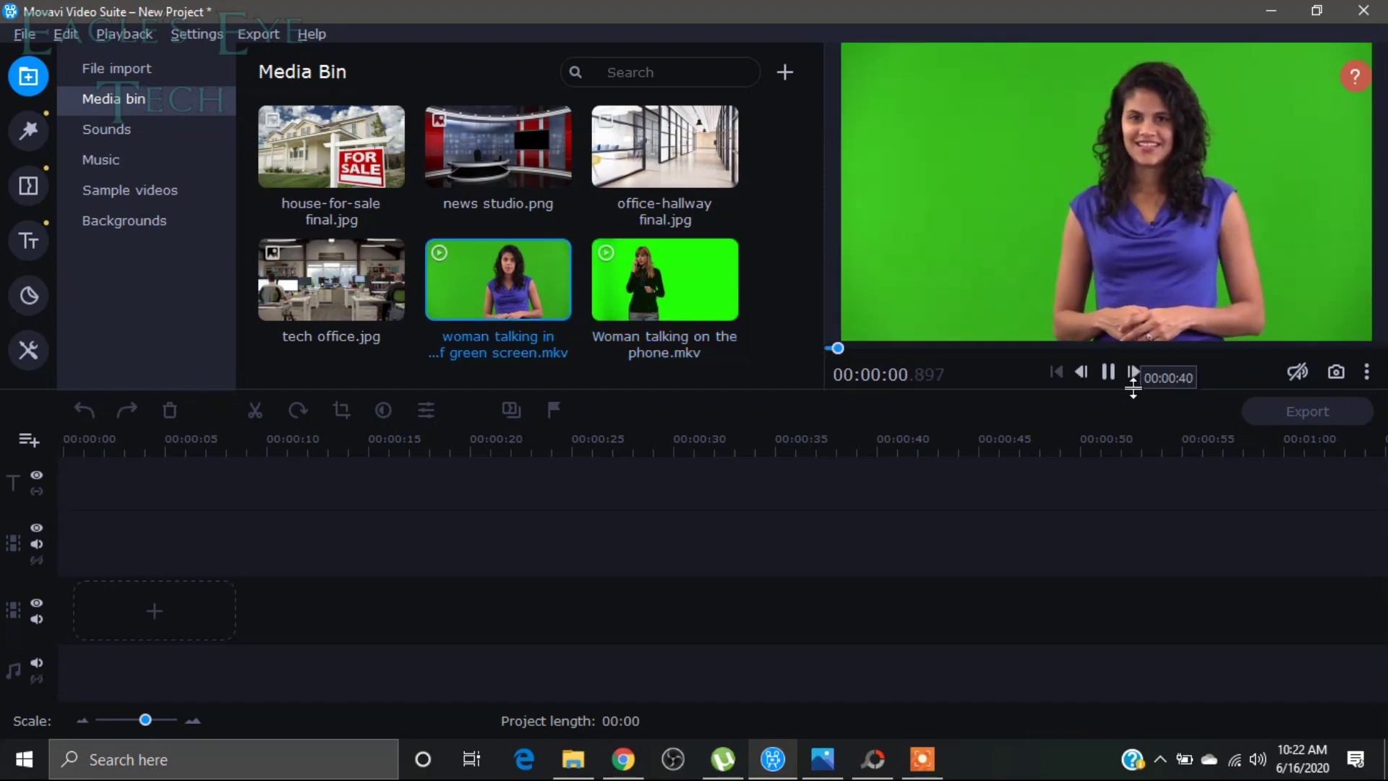
left_click(1104, 383)
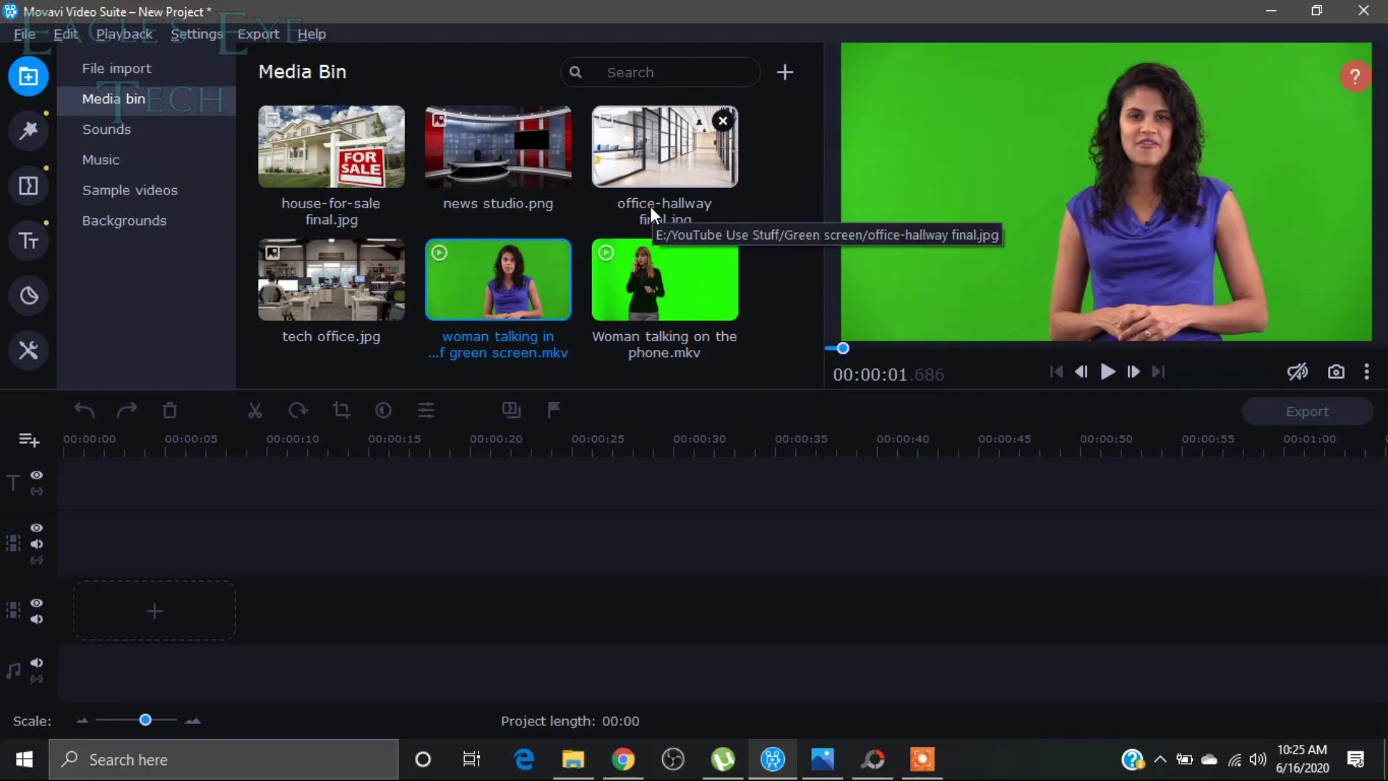
Sequence office-hallway, news studio, house-for-sale and tech office, with the presenter clip layered above at 0:00
left_click_drag(662, 155, 77, 571)
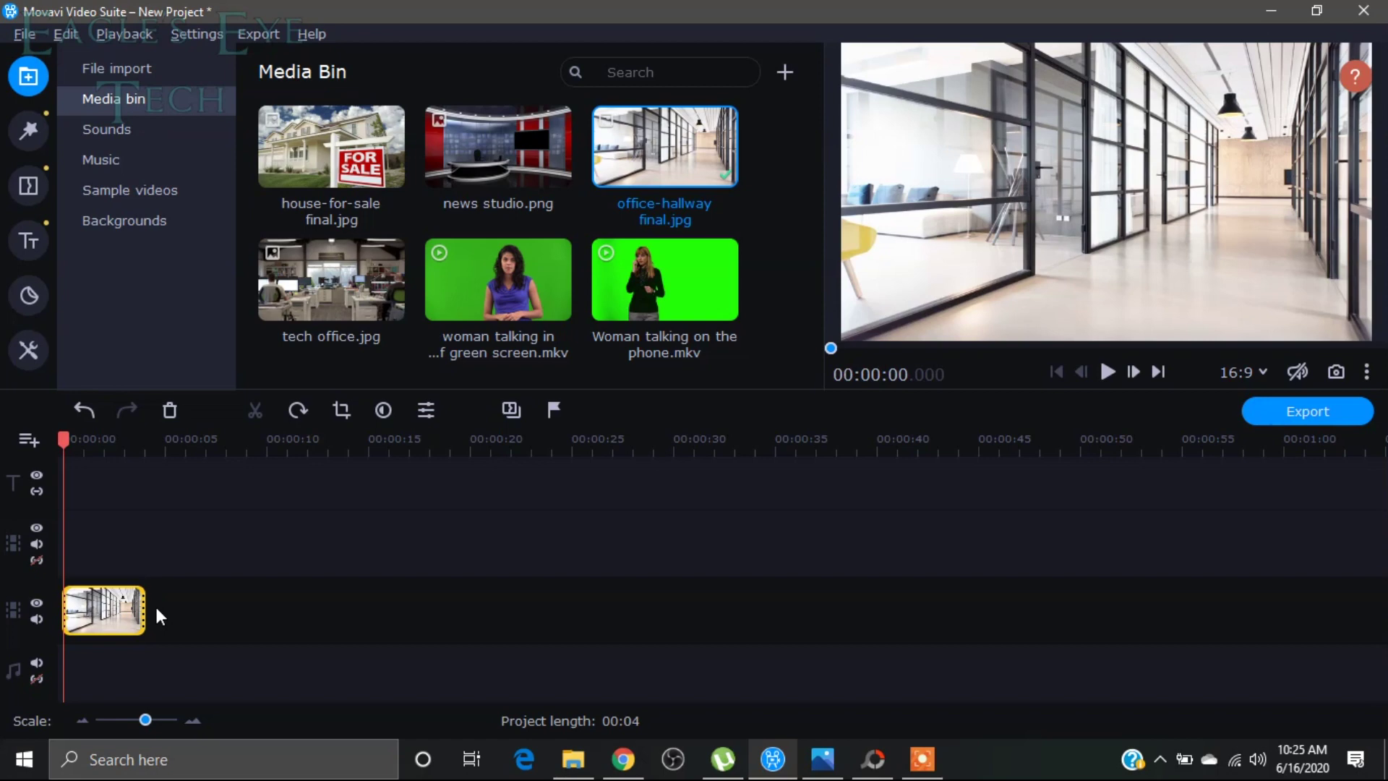
left_click(500, 159)
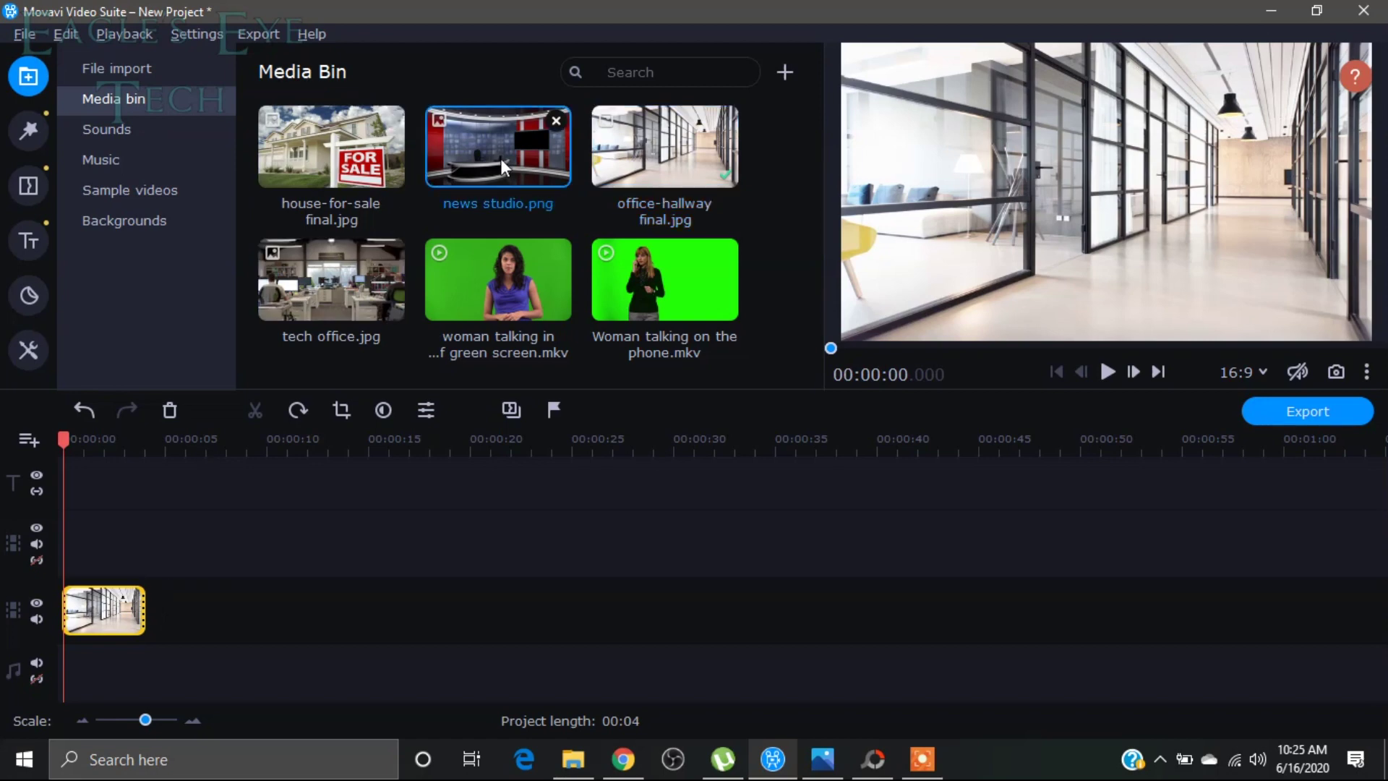
left_click_drag(500, 159, 175, 579)
left_click_drag(340, 173, 284, 622)
left_click(28, 76)
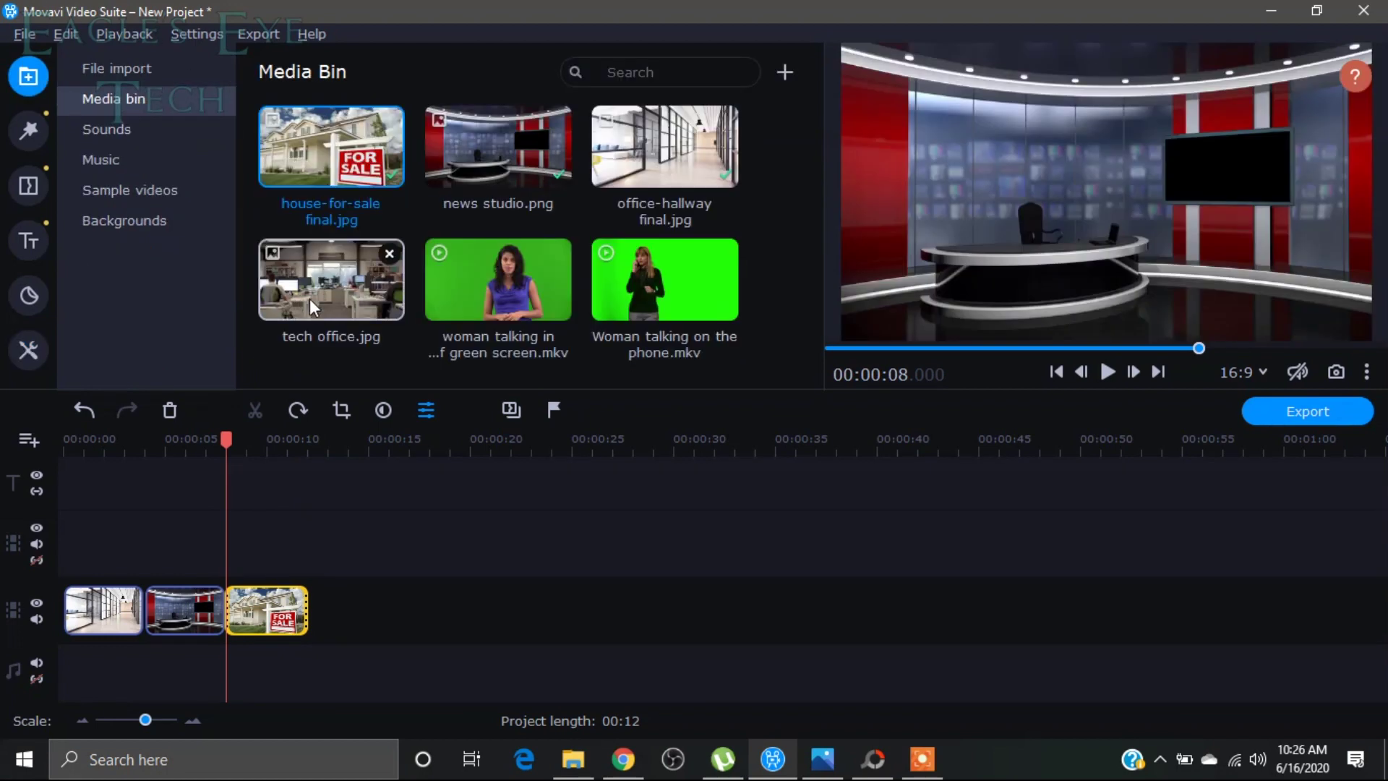
left_click_drag(309, 298, 316, 589)
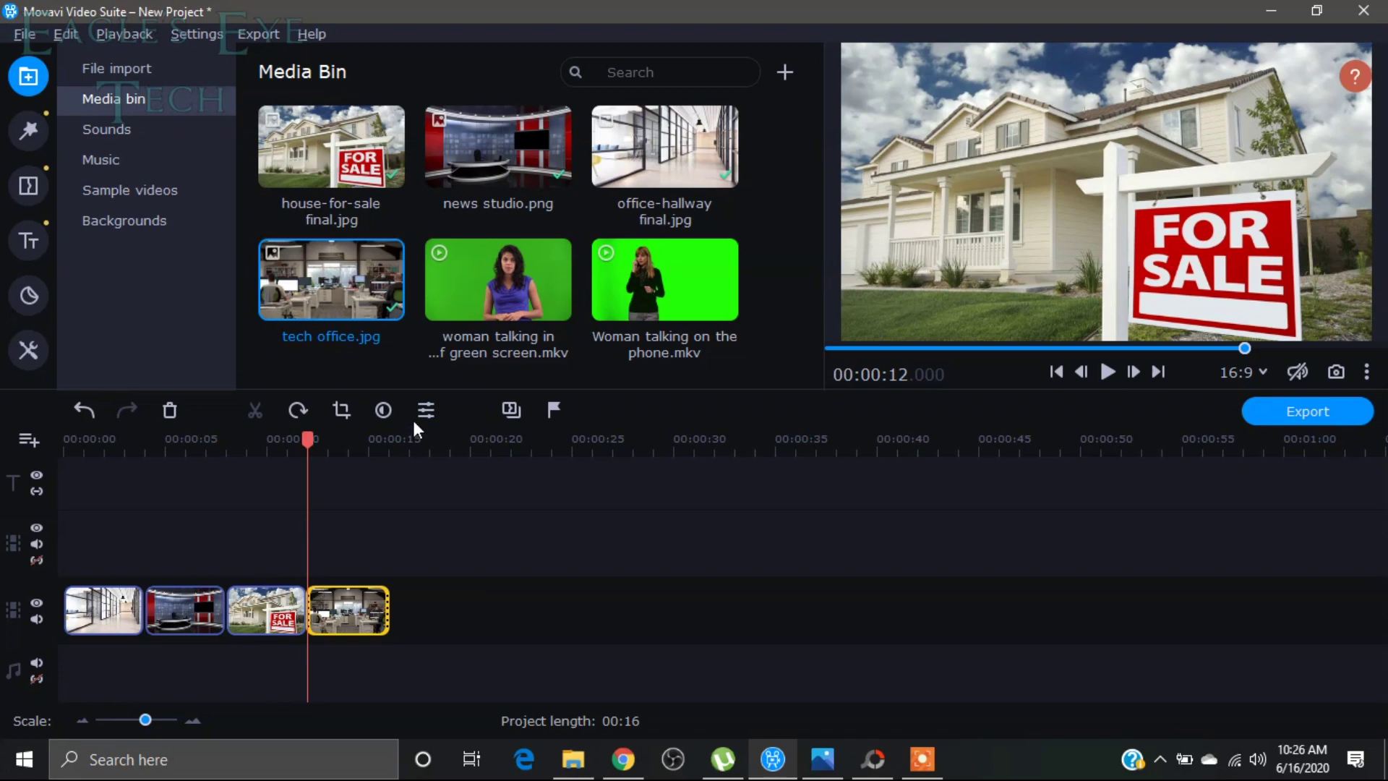
left_click(542, 276)
left_click_drag(542, 276, 58, 492)
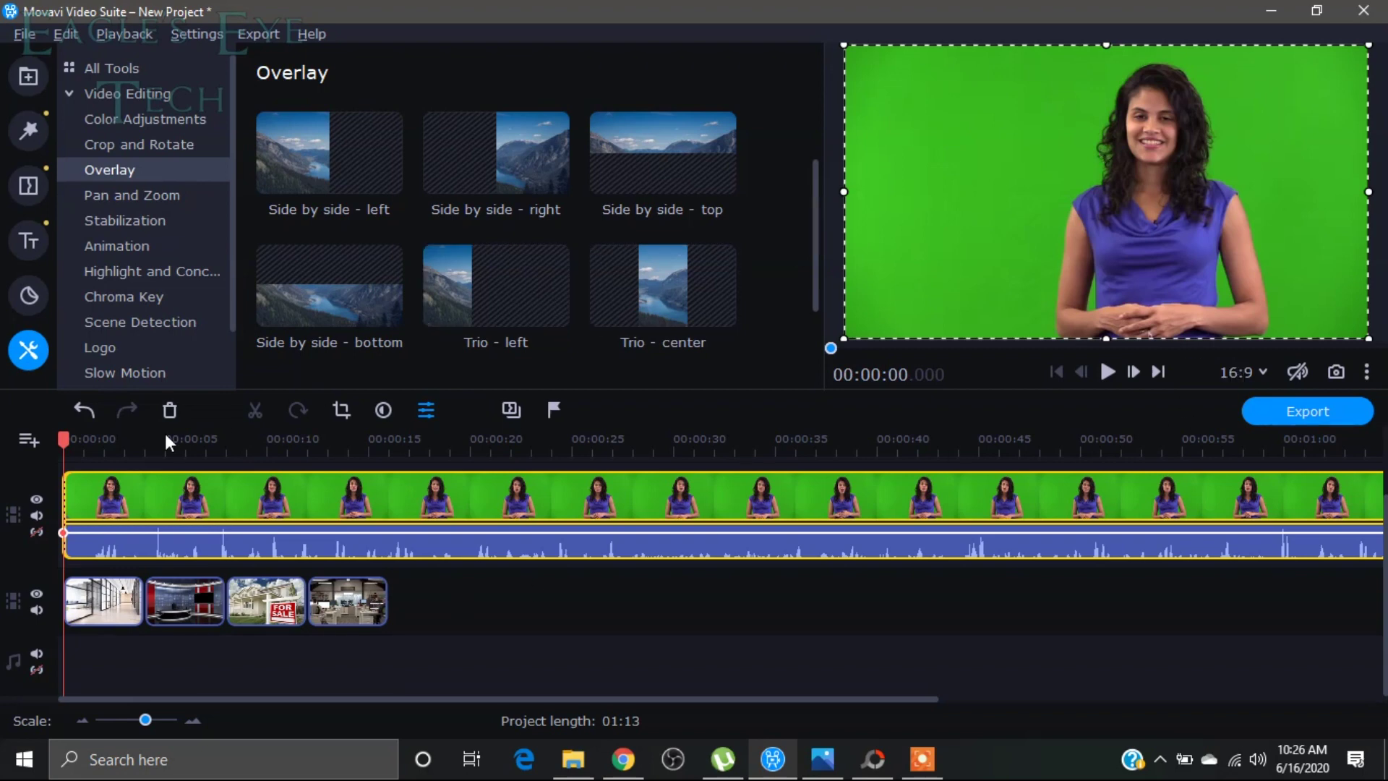
left_click(87, 490)
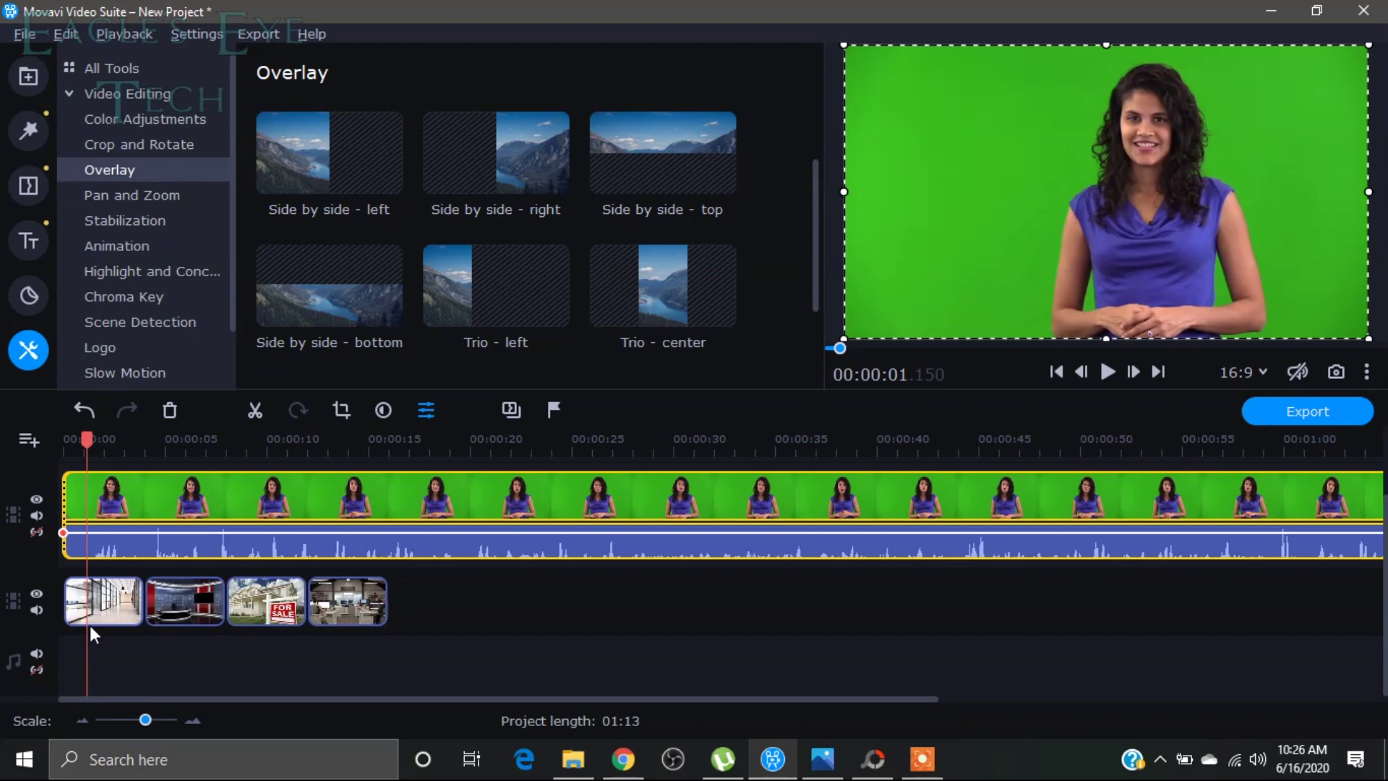
left_click(94, 599)
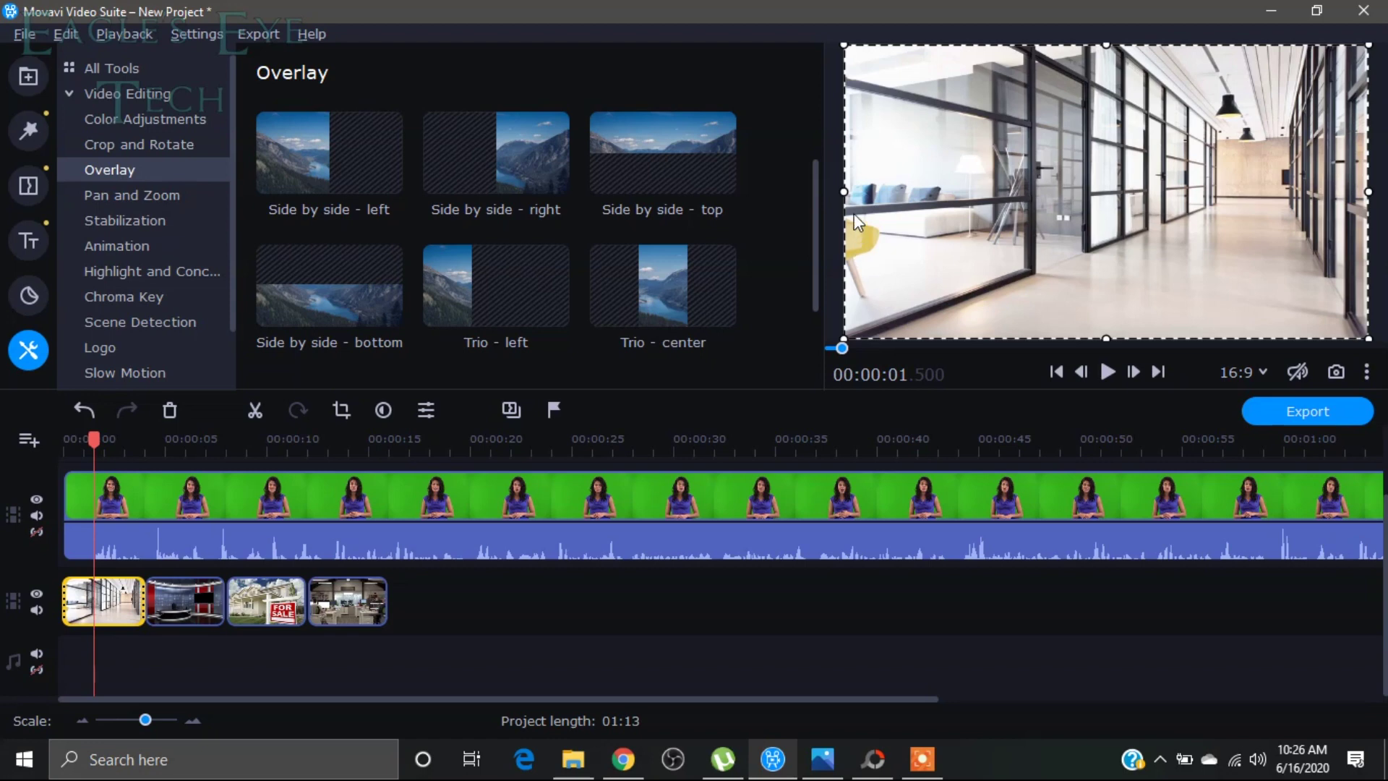
left_click_drag(839, 336, 840, 333)
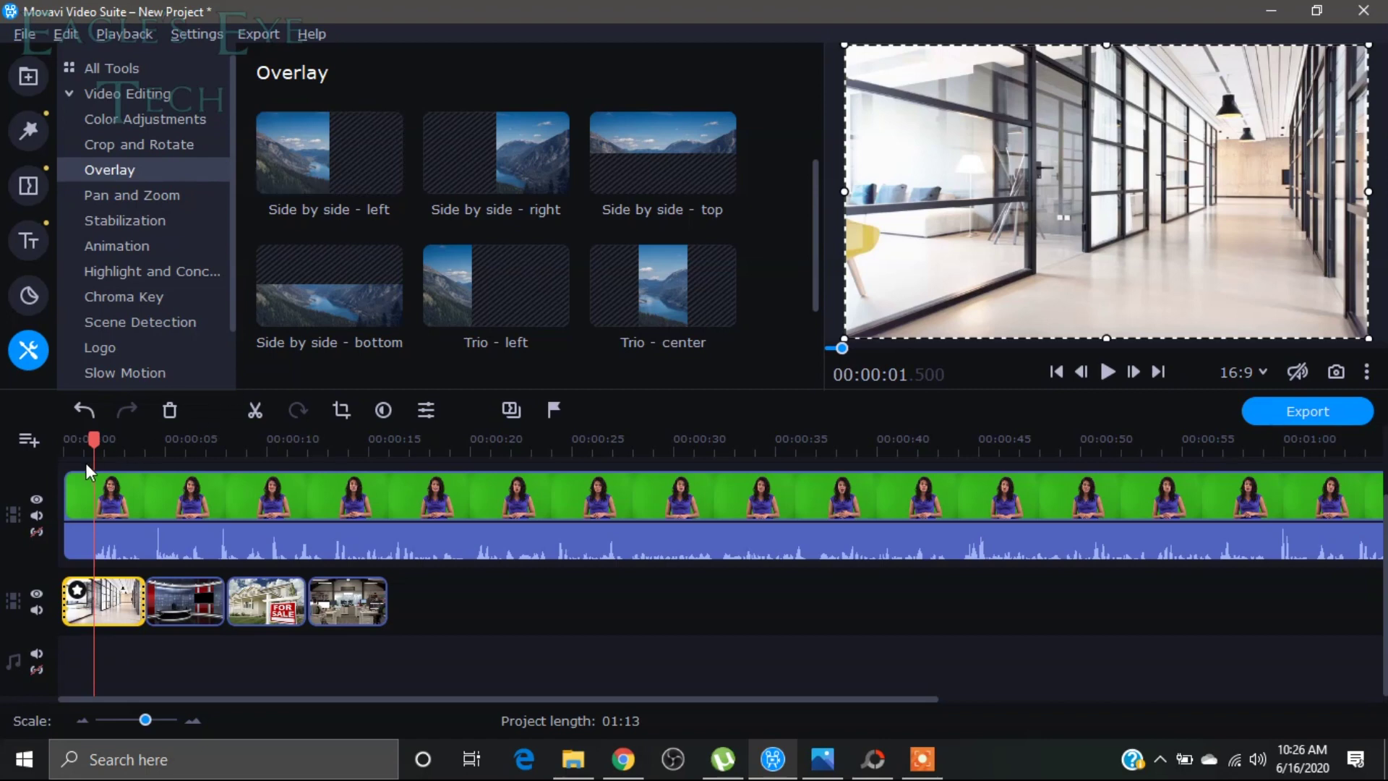
left_click(85, 497)
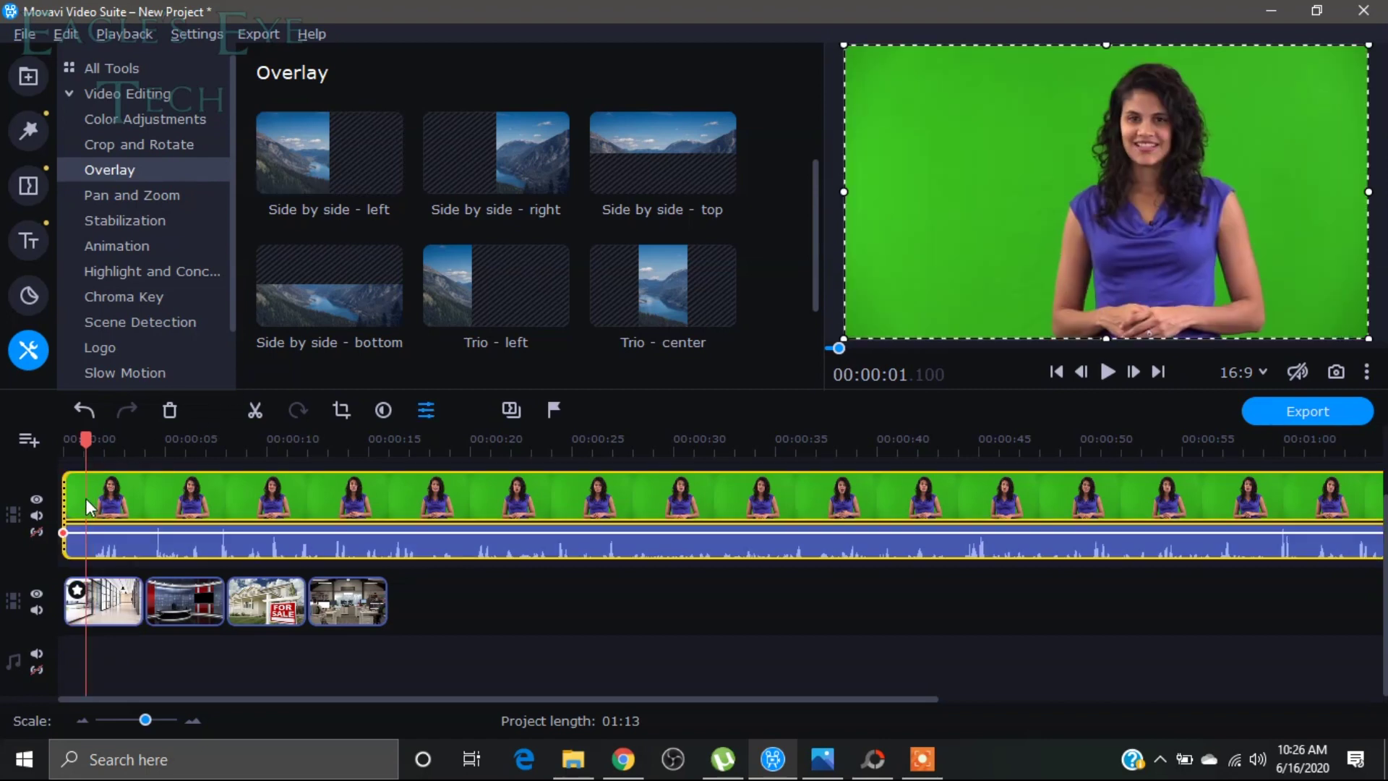
Apply Chroma Key to the presenter clip, sampling the green backdrop with Tolerance at 0
left_click(140, 299)
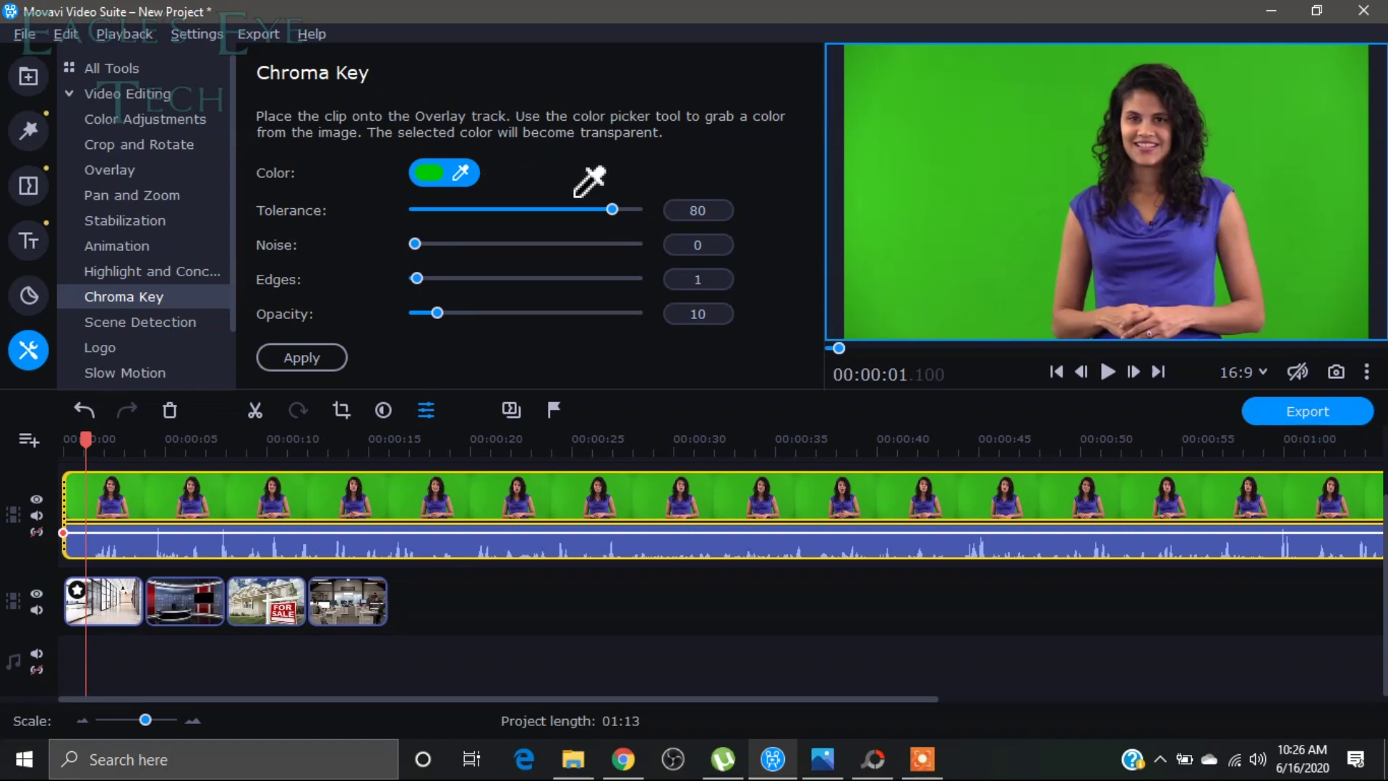
left_click(951, 110)
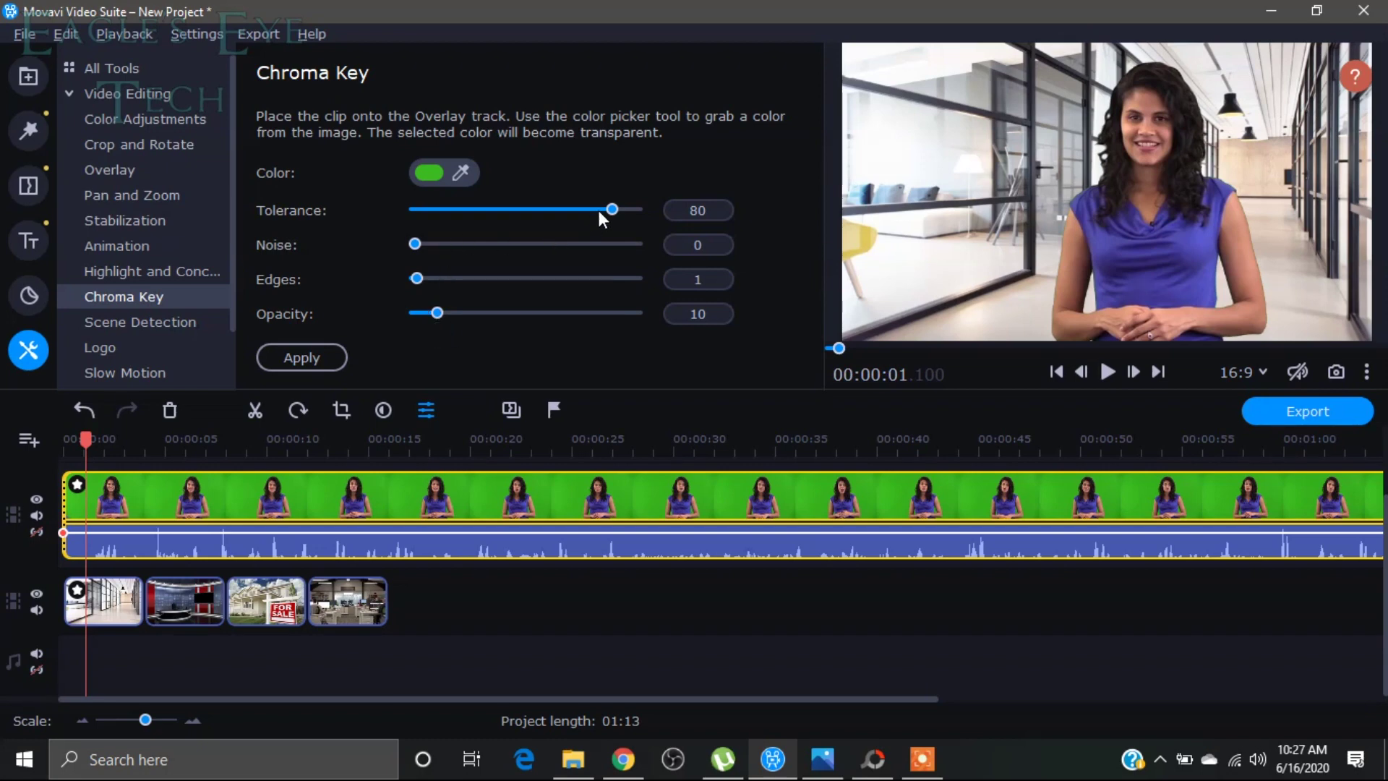
left_click_drag(613, 209, 409, 216)
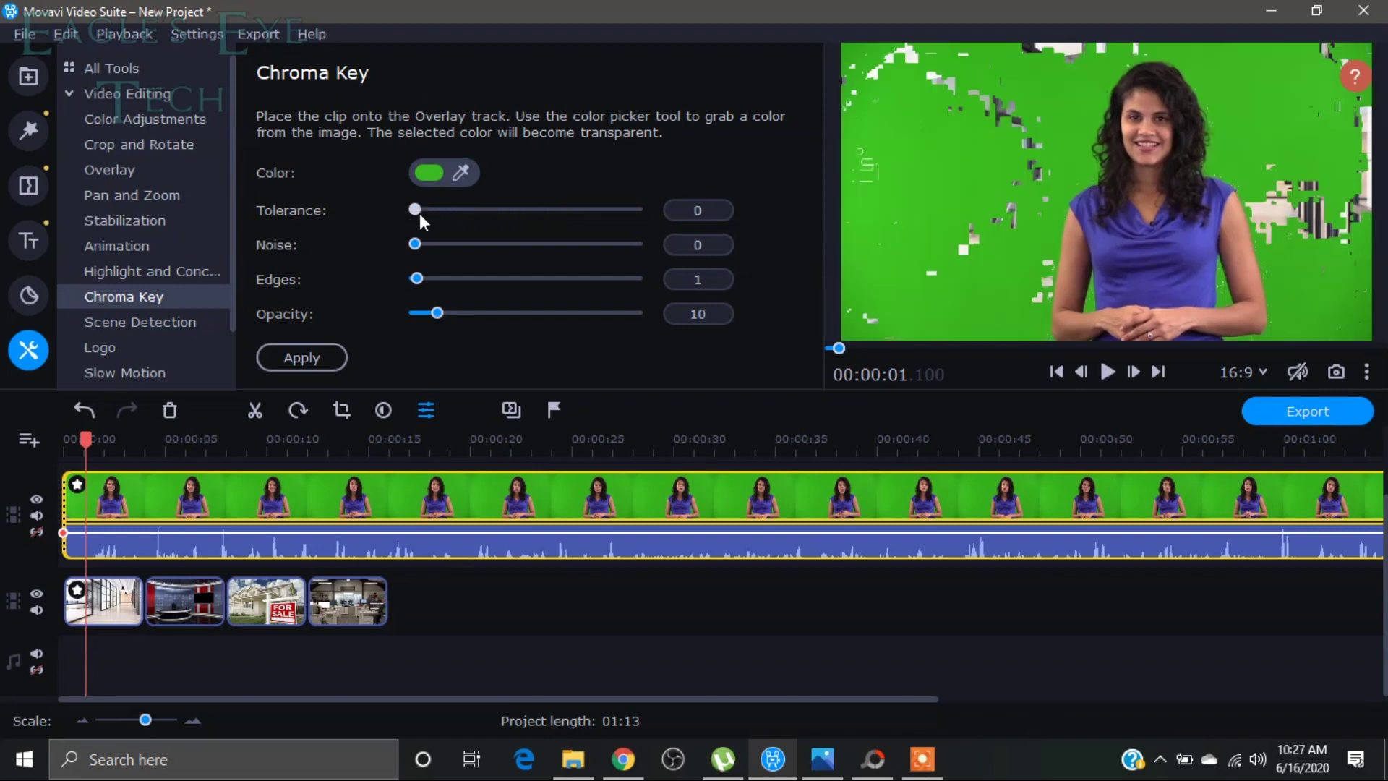
Raise the chroma key Tolerance to 90 and set Noise back to 0
left_click_drag(416, 210, 636, 209)
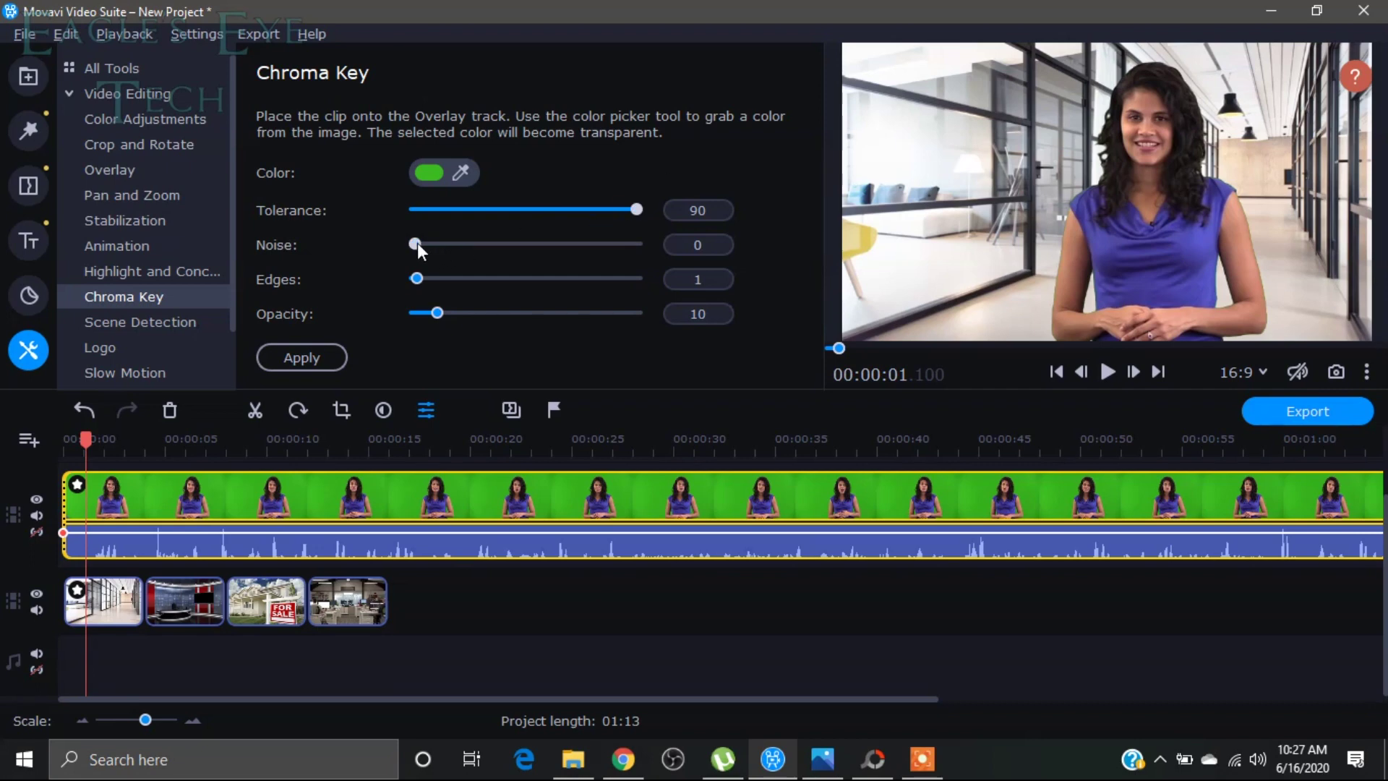
left_click_drag(418, 244, 677, 249)
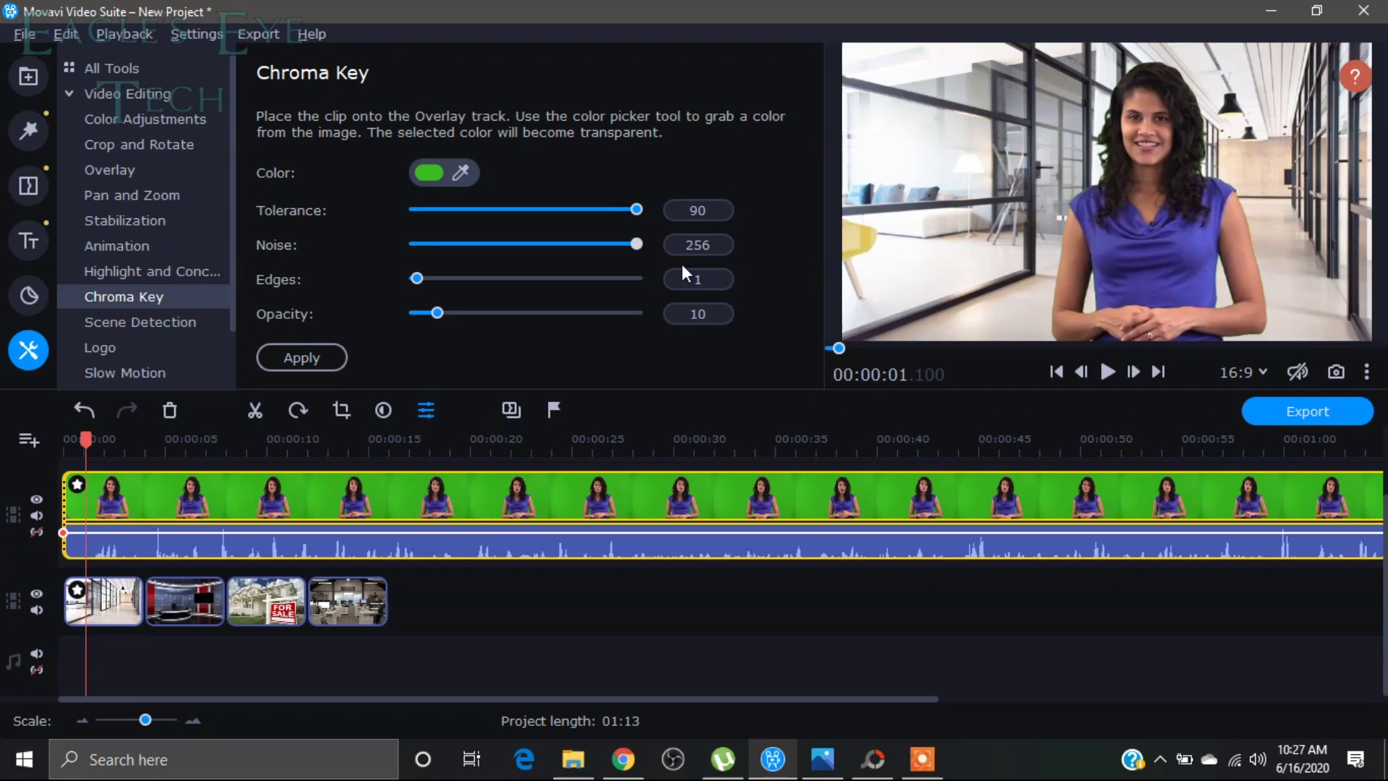
left_click_drag(636, 244, 398, 257)
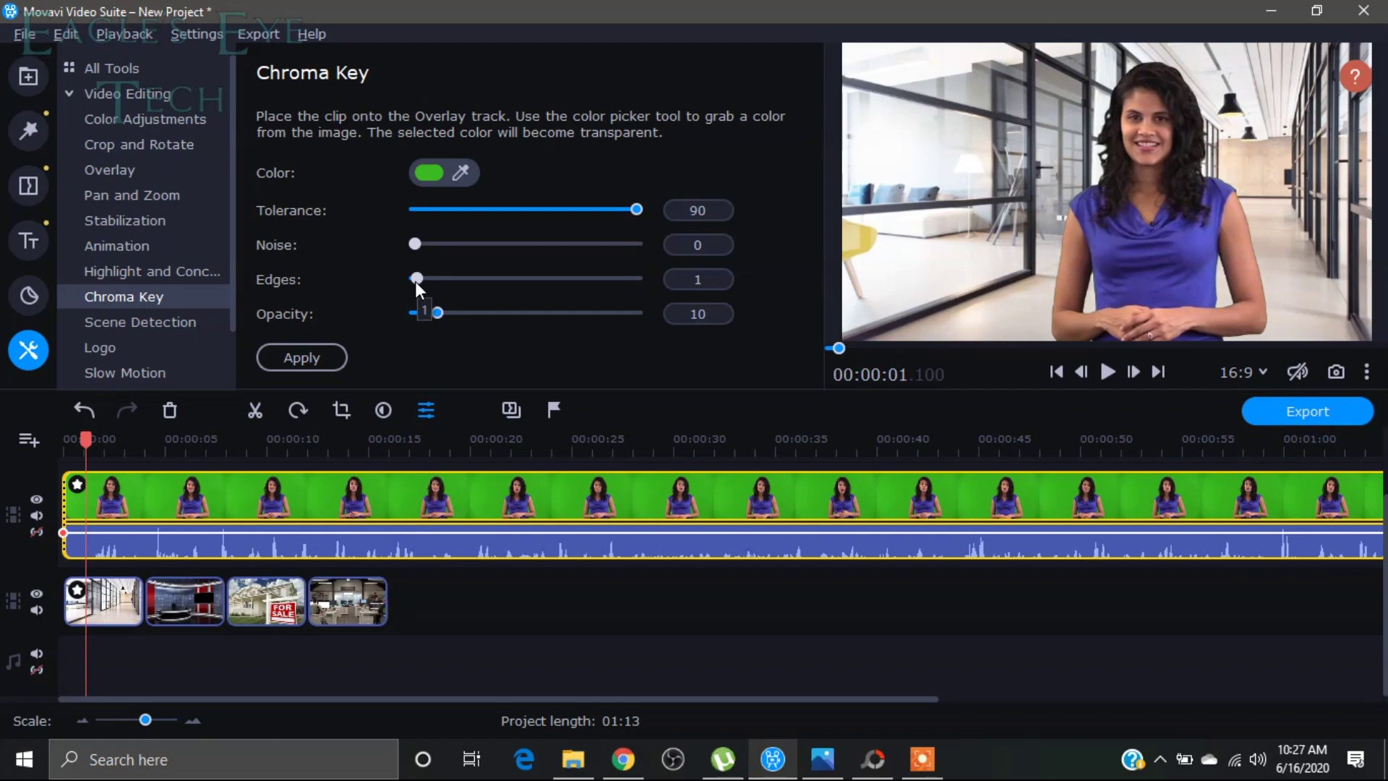
Set the chroma key Edges to 0 and bring Opacity down to 0, then up to 34
left_click_drag(416, 280, 635, 273)
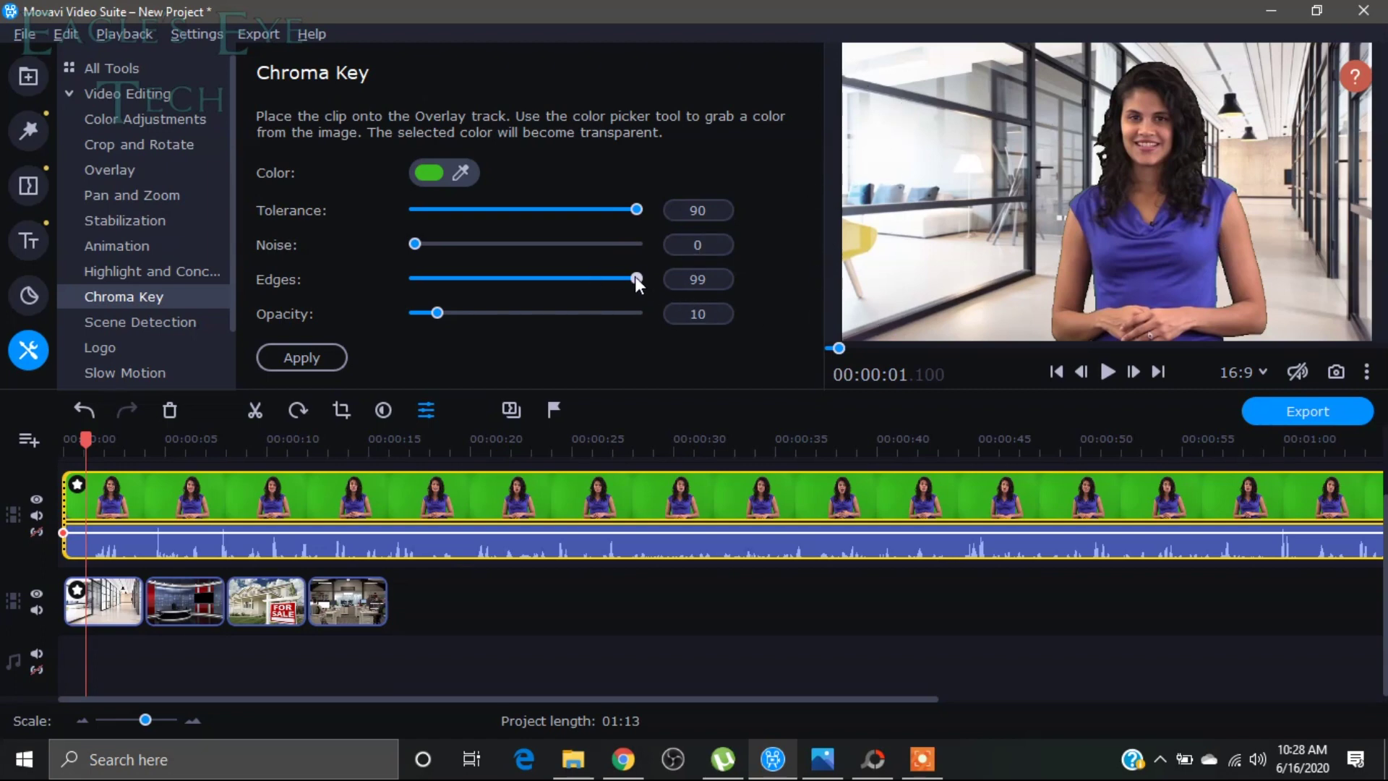
left_click_drag(635, 278, 377, 292)
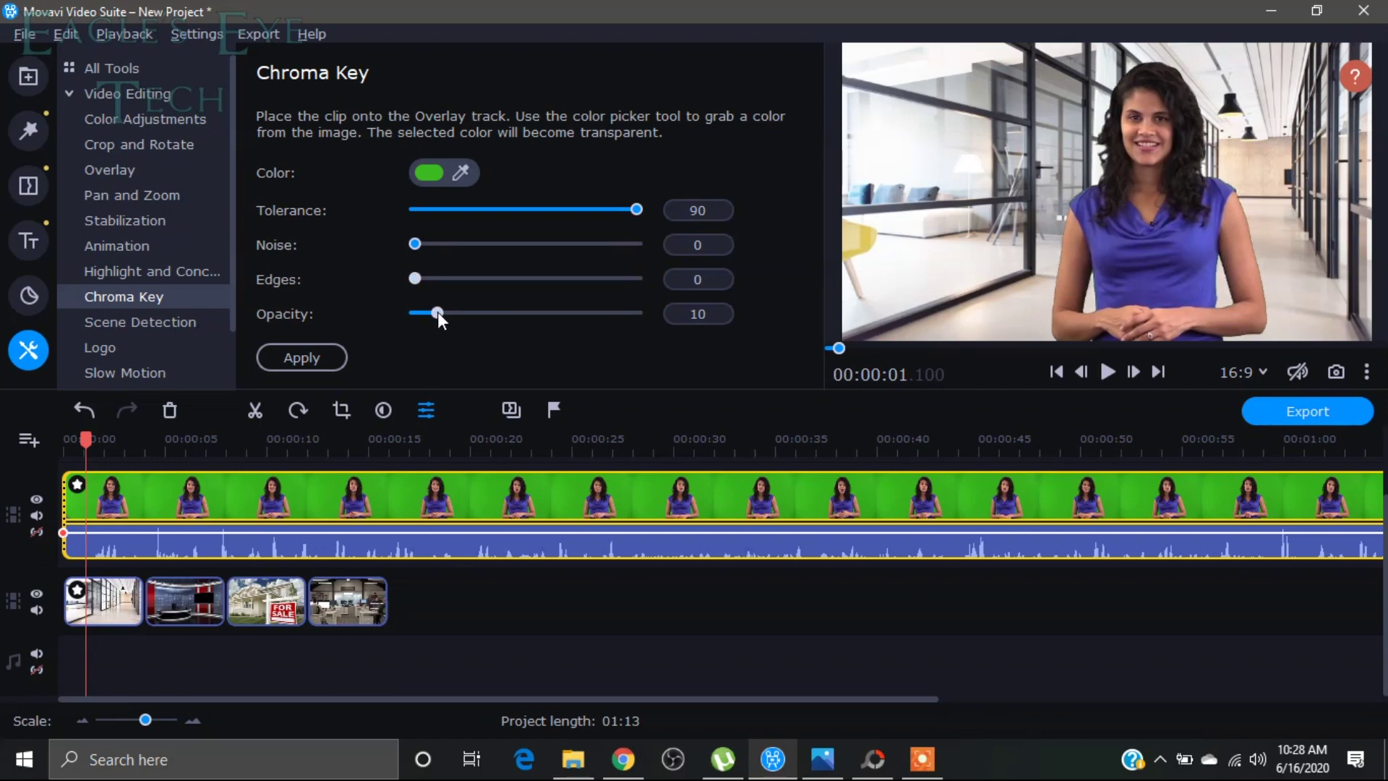
left_click_drag(438, 313, 390, 320)
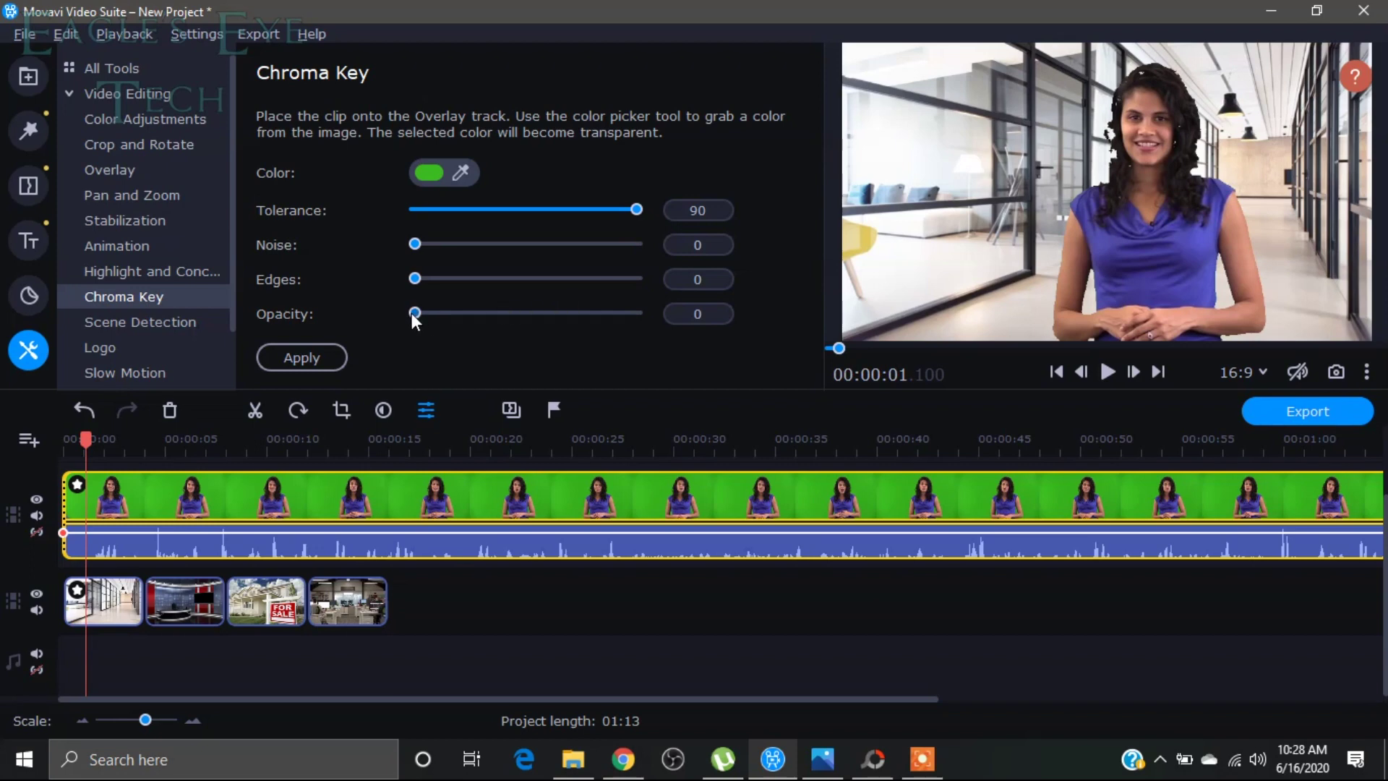
left_click_drag(413, 313, 472, 312)
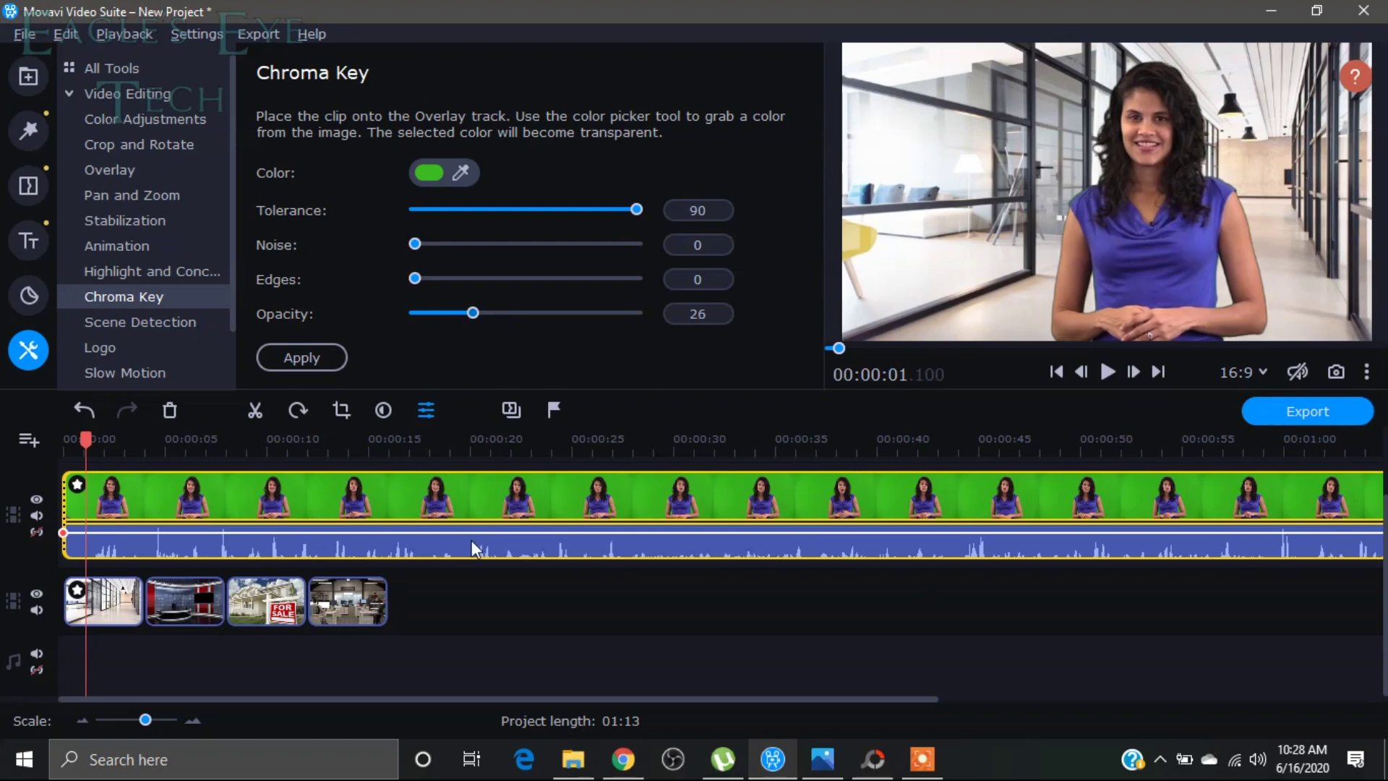
left_click_drag(471, 540, 531, 337)
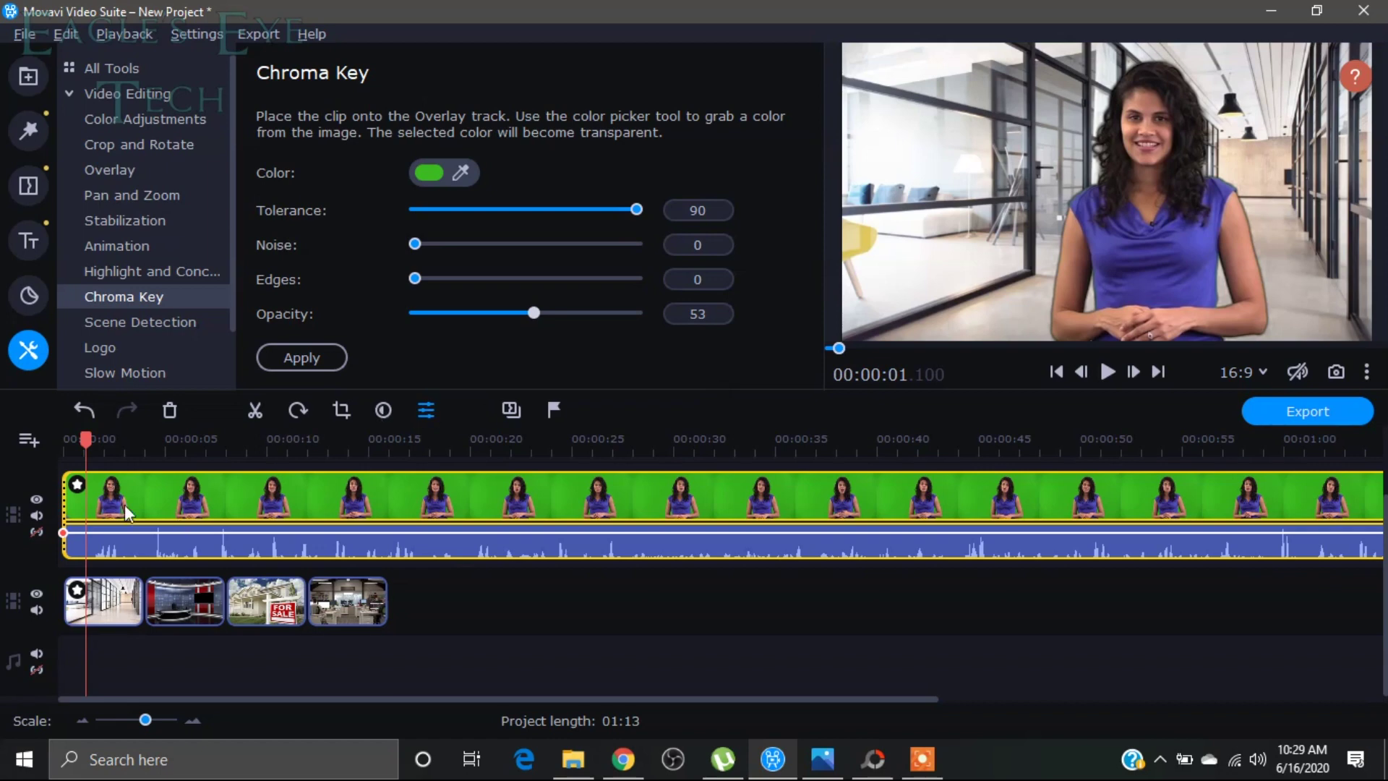
Rewind the playhead to the start of the project
left_click_drag(85, 441, 62, 439)
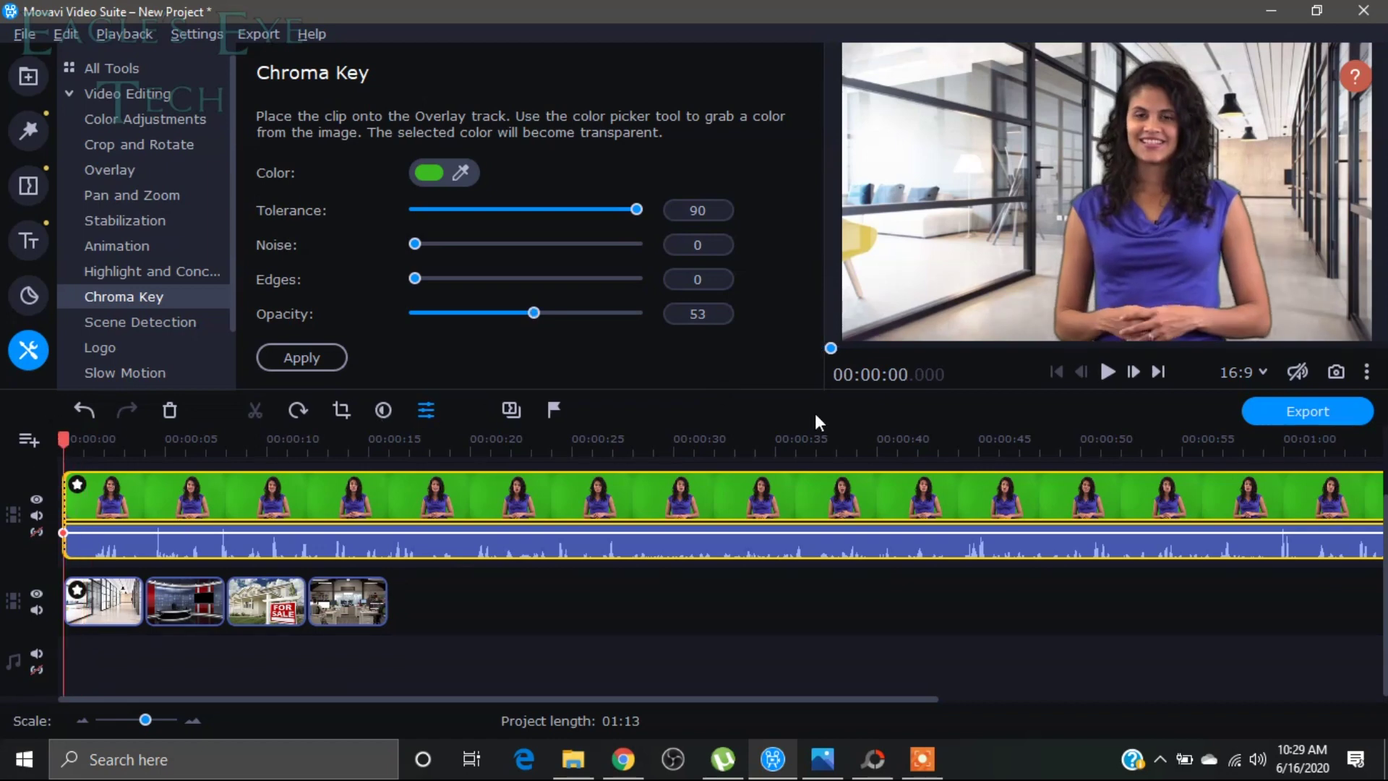
Play the keyed presenter over the backgrounds, then select the overlay at the news studio section (00:00:07.550)
left_click(1104, 372)
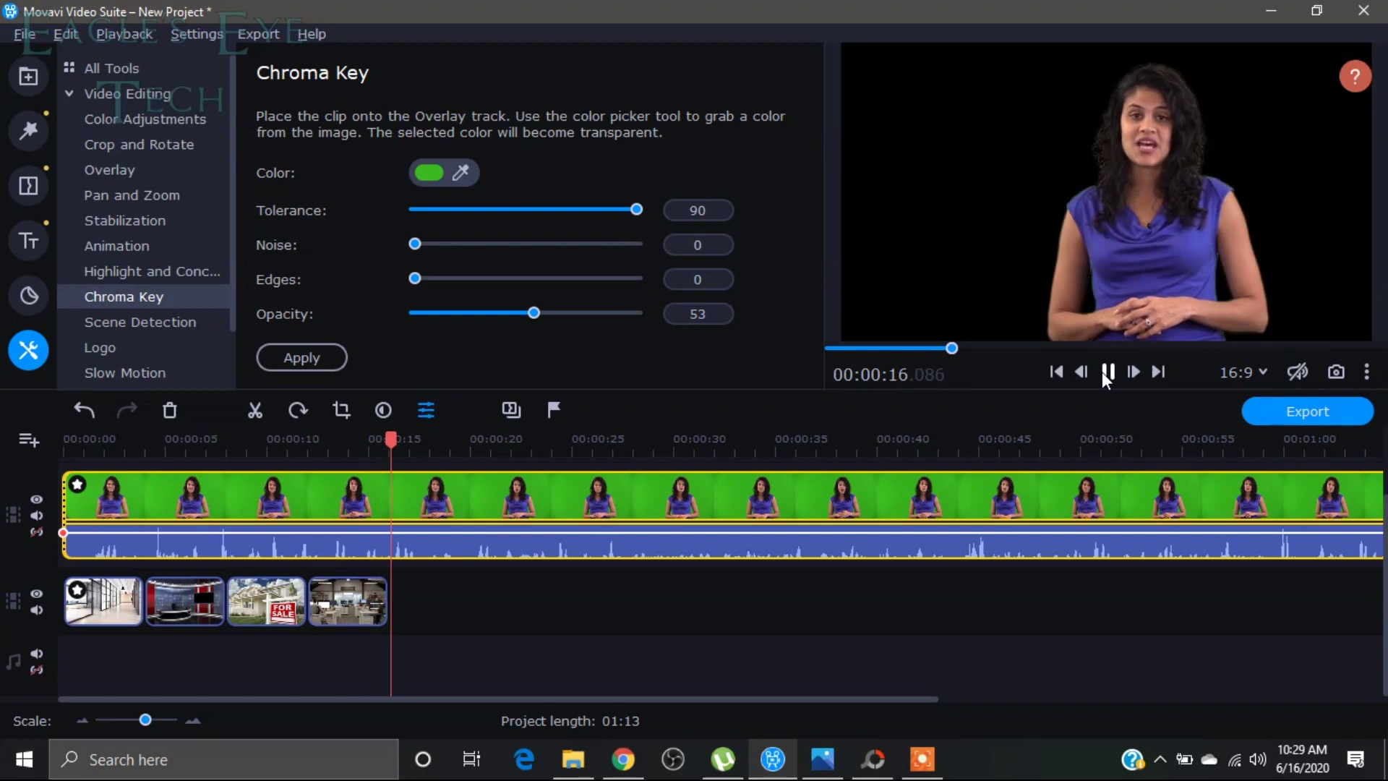
left_click(1106, 371)
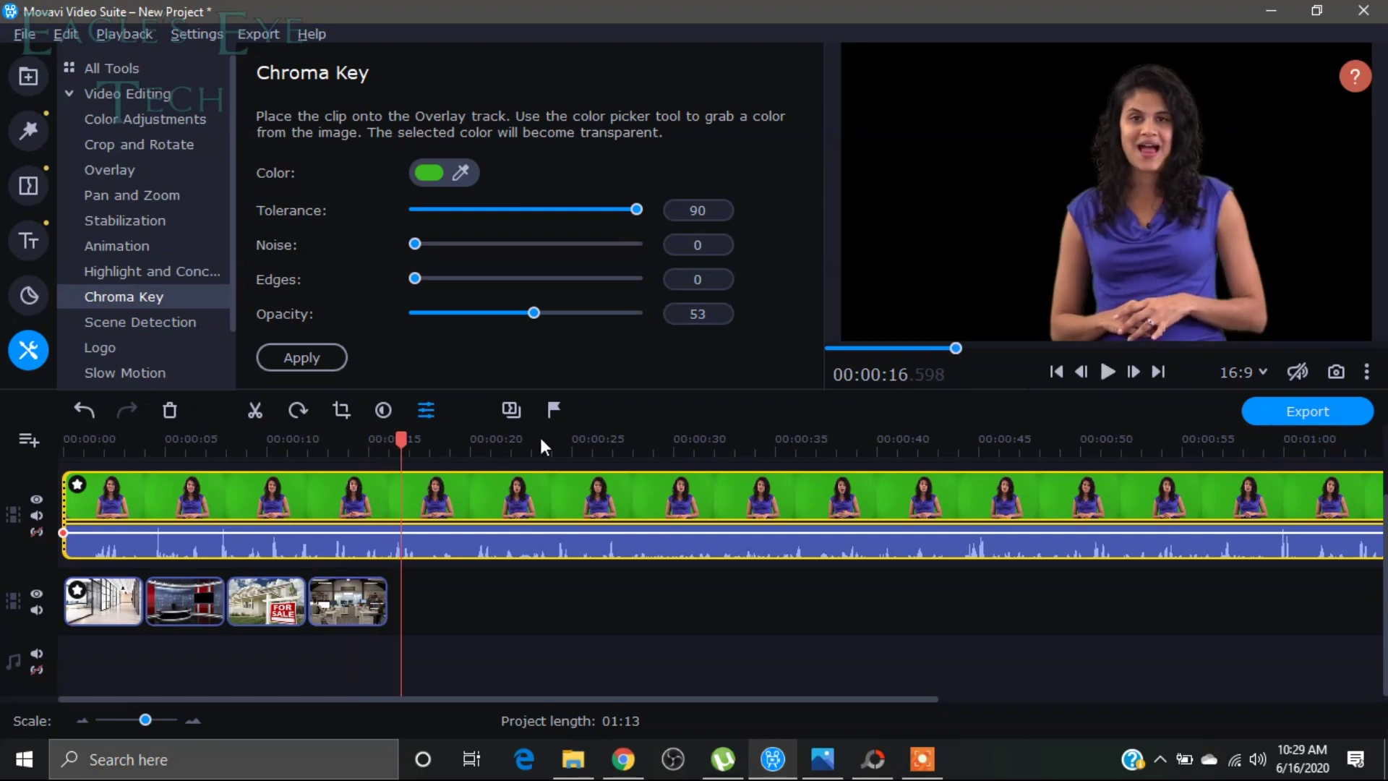
left_click_drag(401, 439, 359, 440)
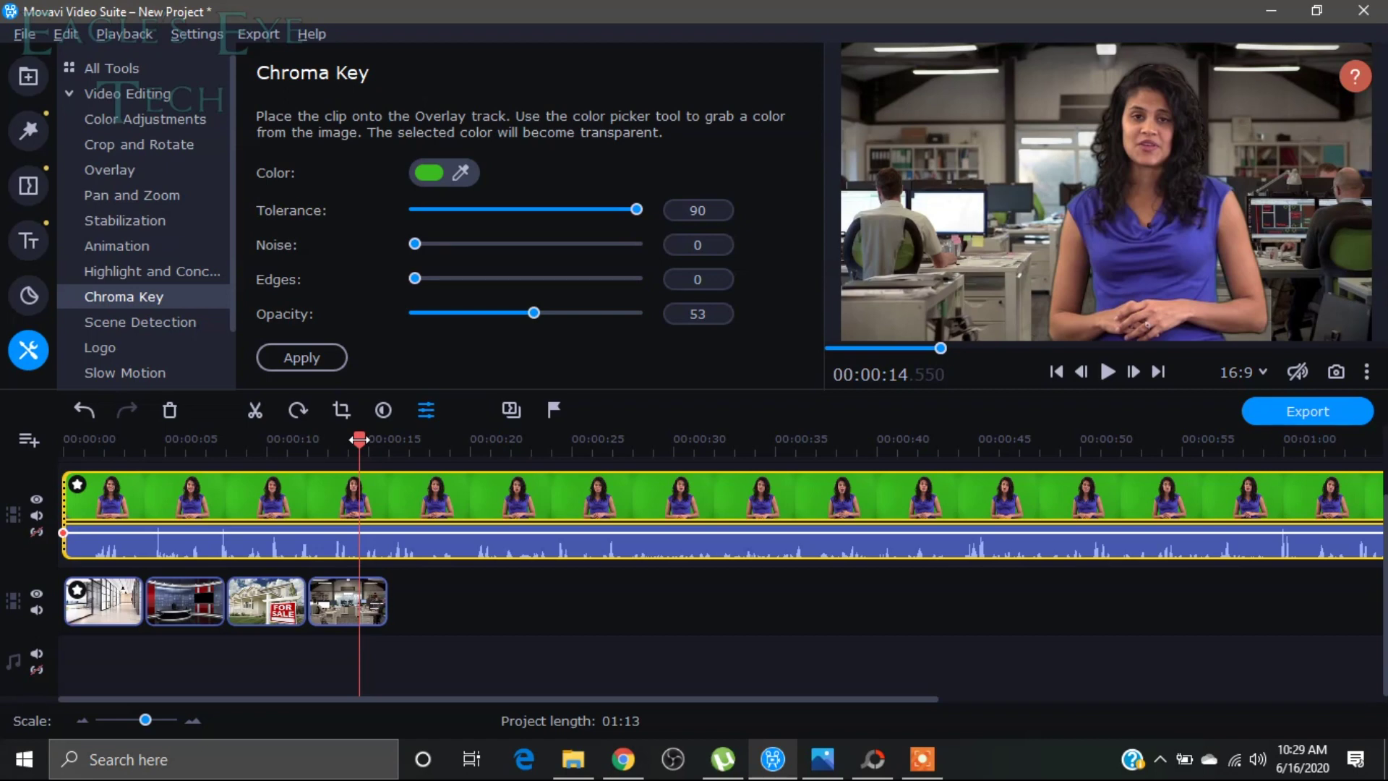
left_click_drag(359, 438, 406, 432)
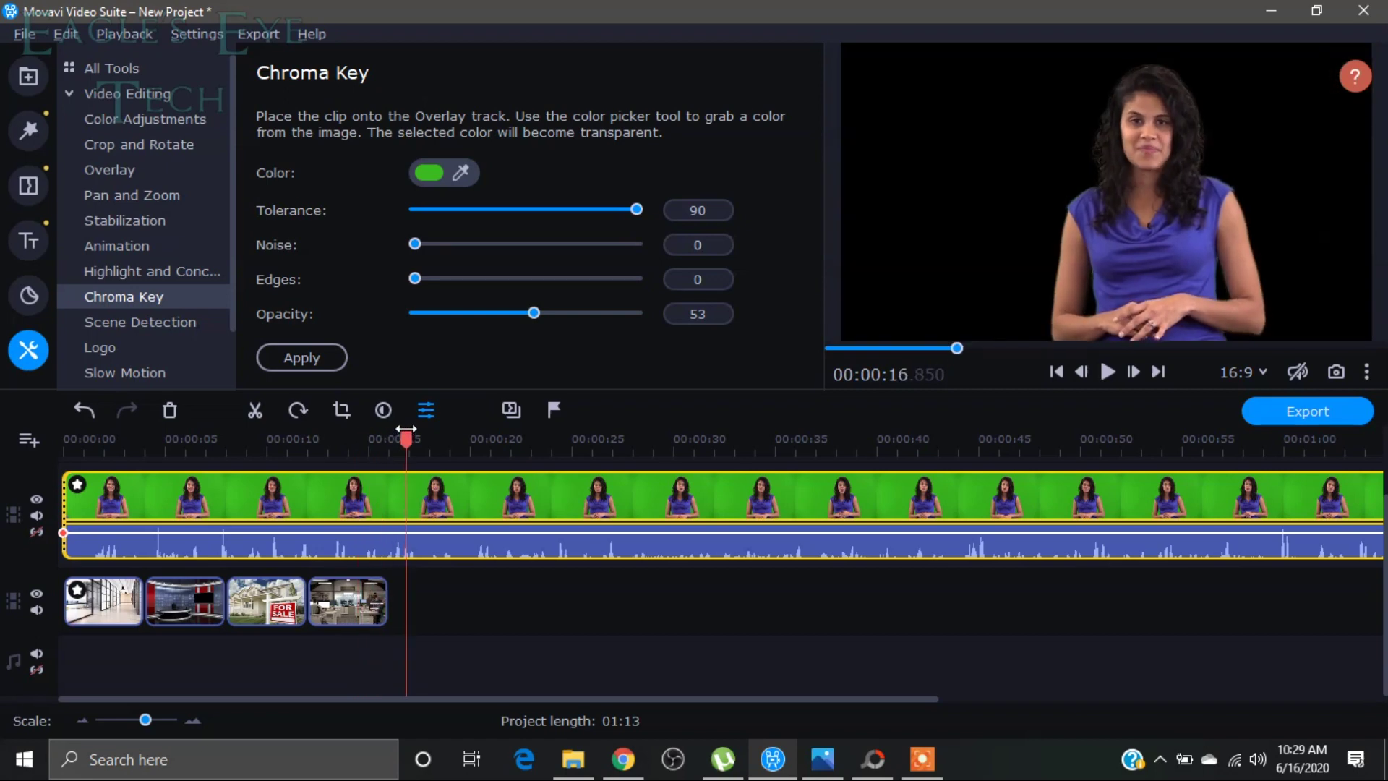
left_click_drag(404, 434, 63, 444)
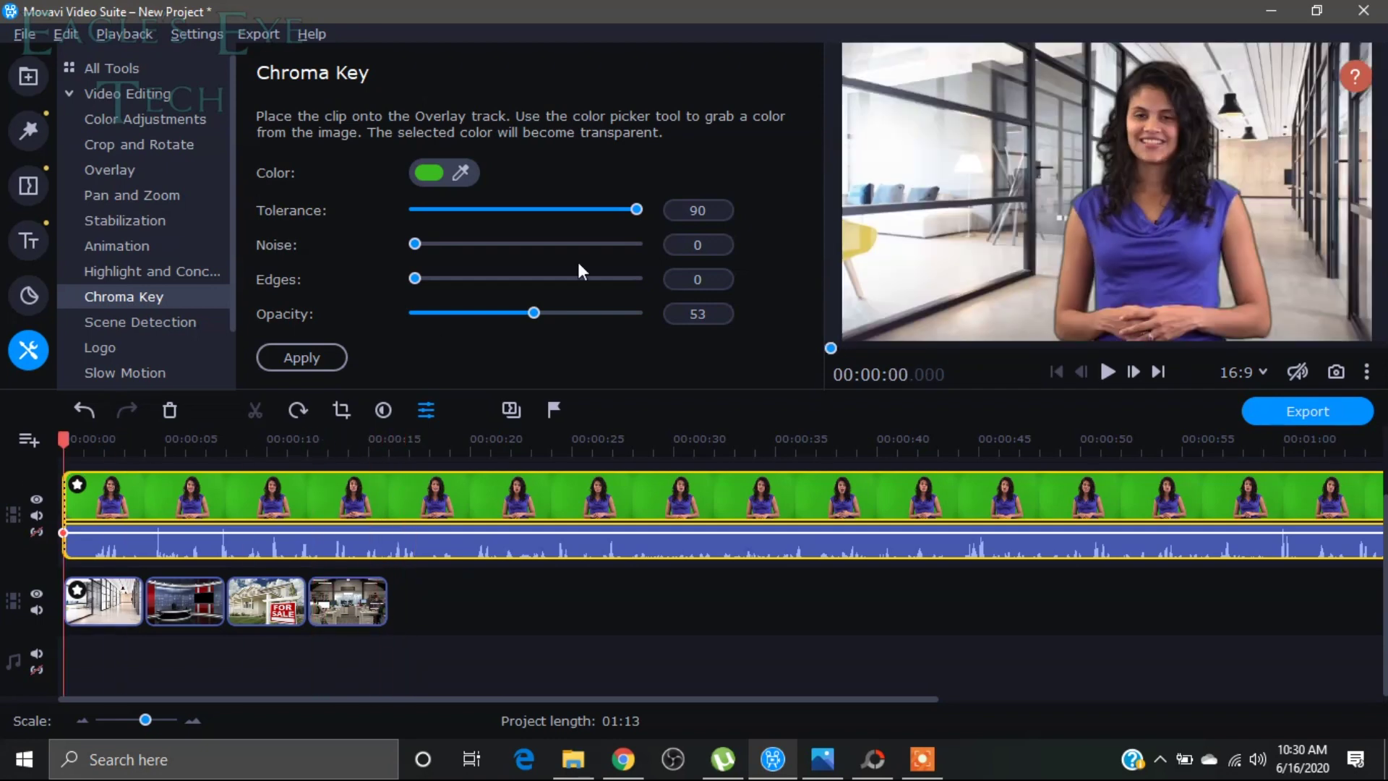
left_click(217, 484)
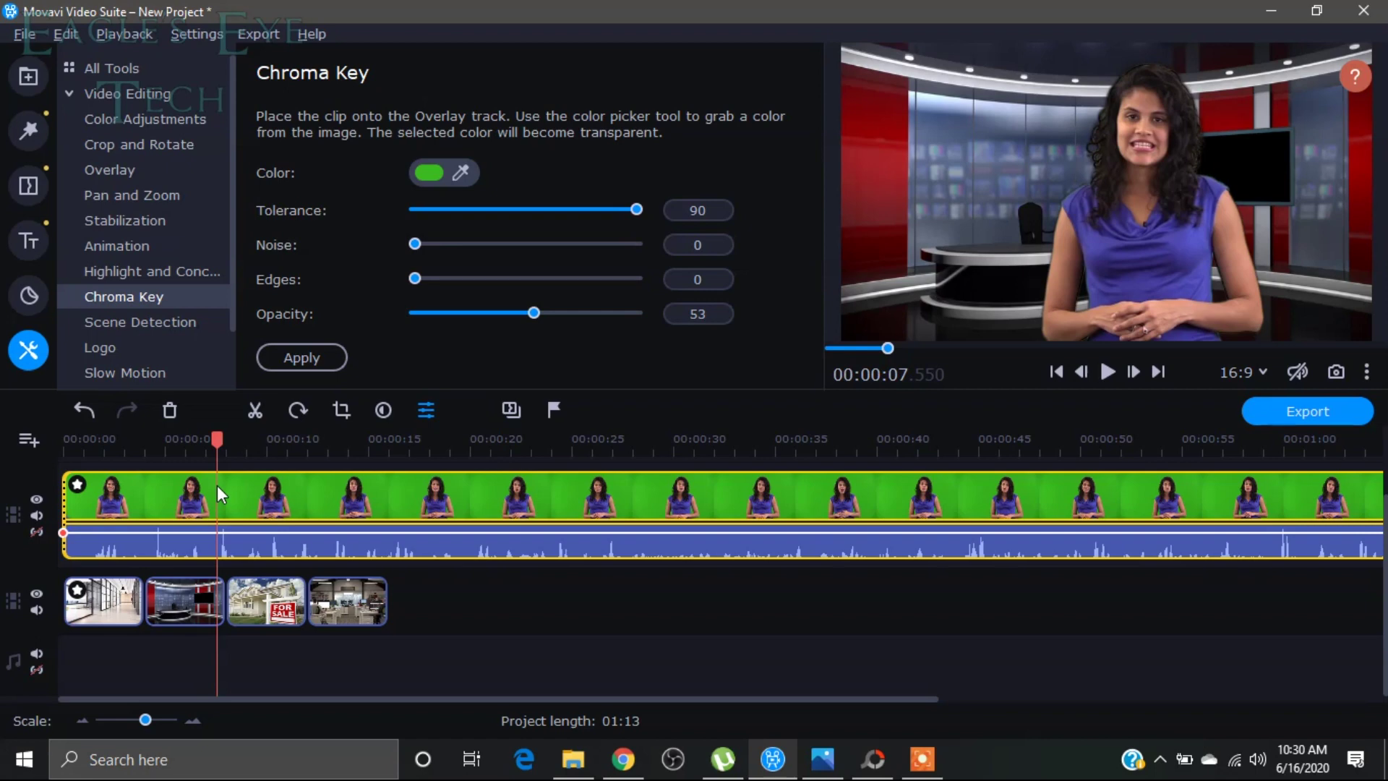
Swap the presenter overlay for 'Woman talking on the phone.mkv' at 0:00 and select it
key("Delete")
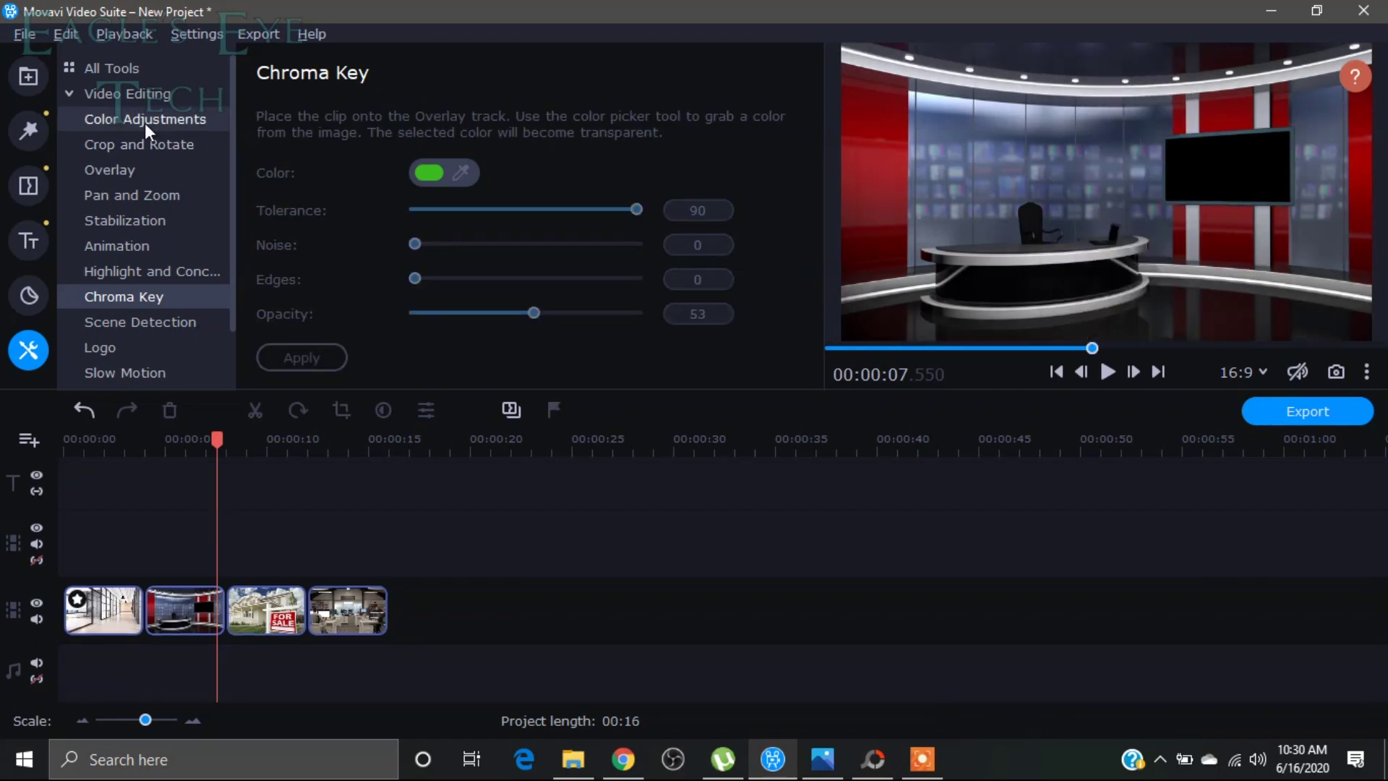
left_click(28, 76)
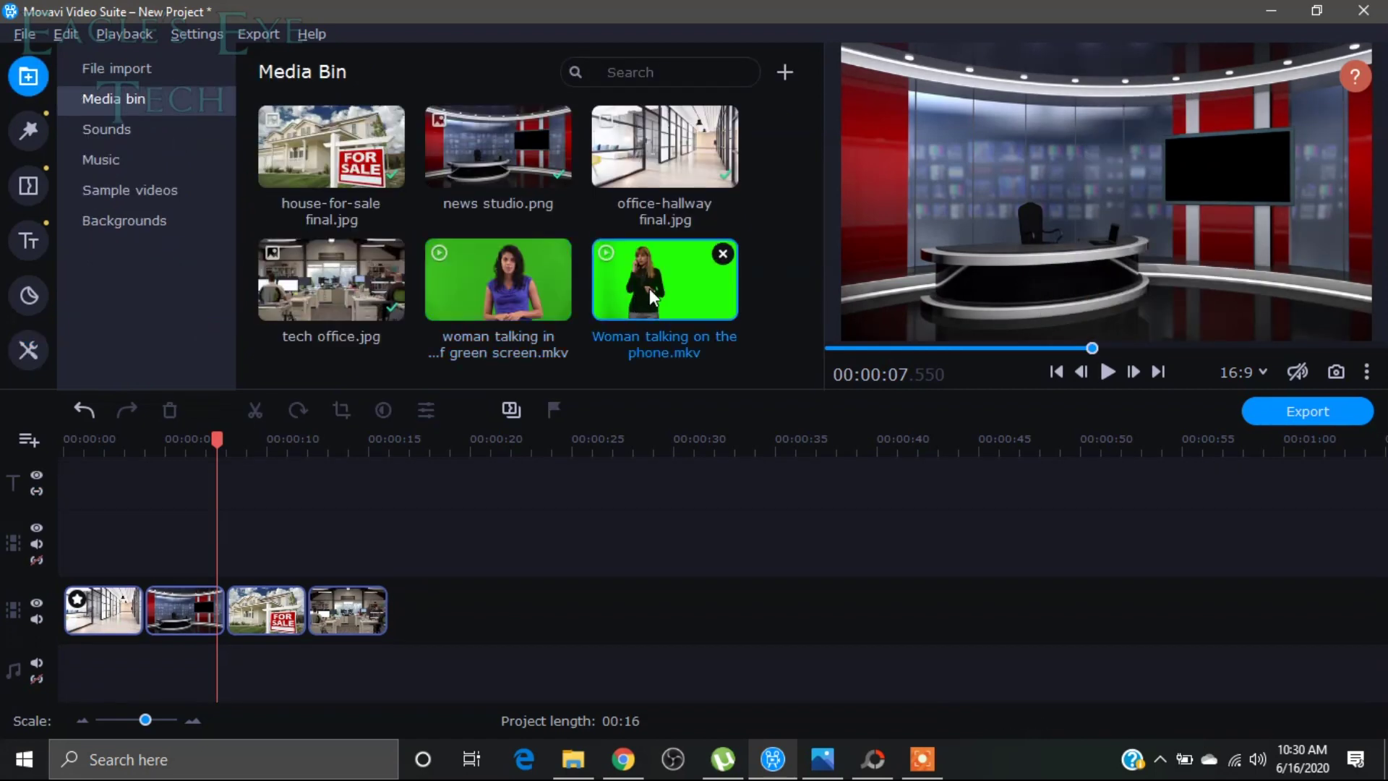
left_click_drag(649, 289, 84, 522)
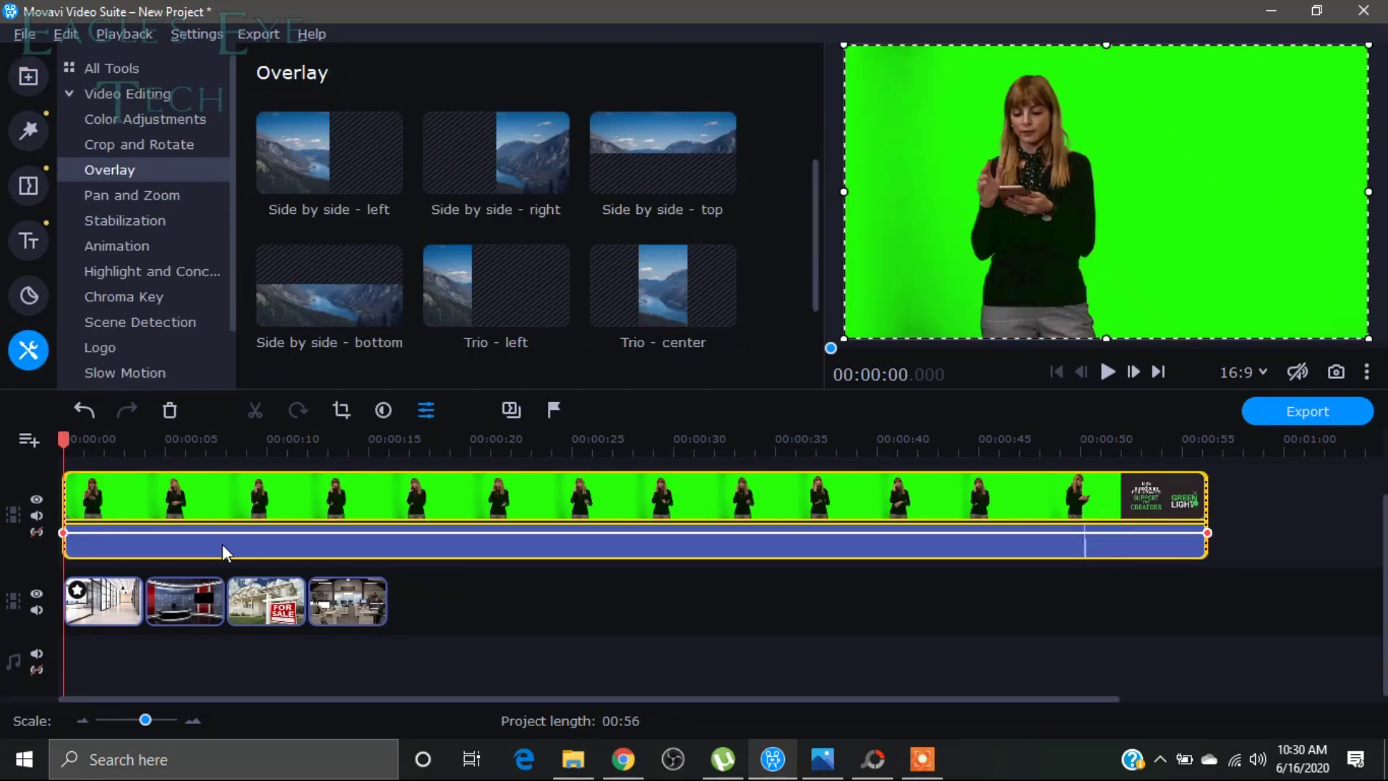
left_click(98, 498)
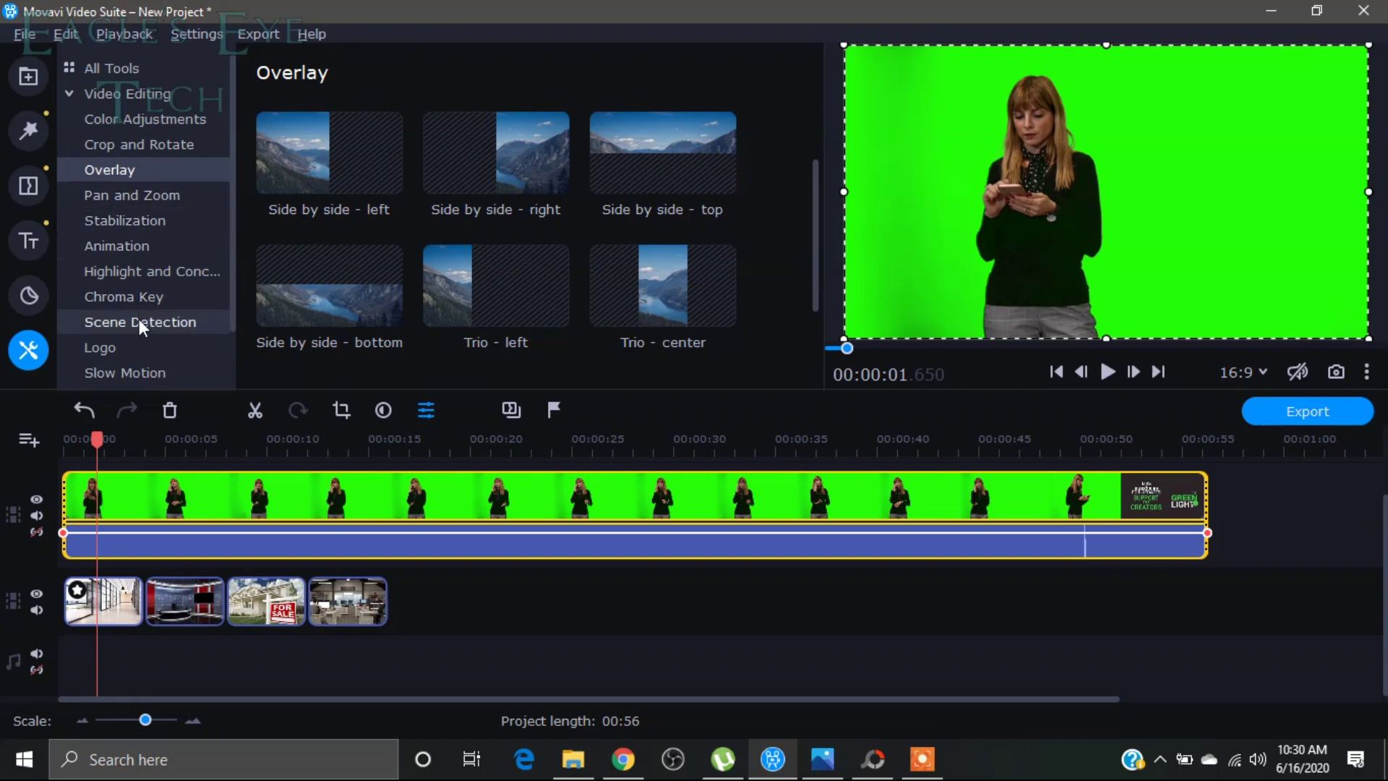
Chroma-key the phone clip's green backdrop with Tolerance 90 and Edges 0, then rewind
left_click(139, 297)
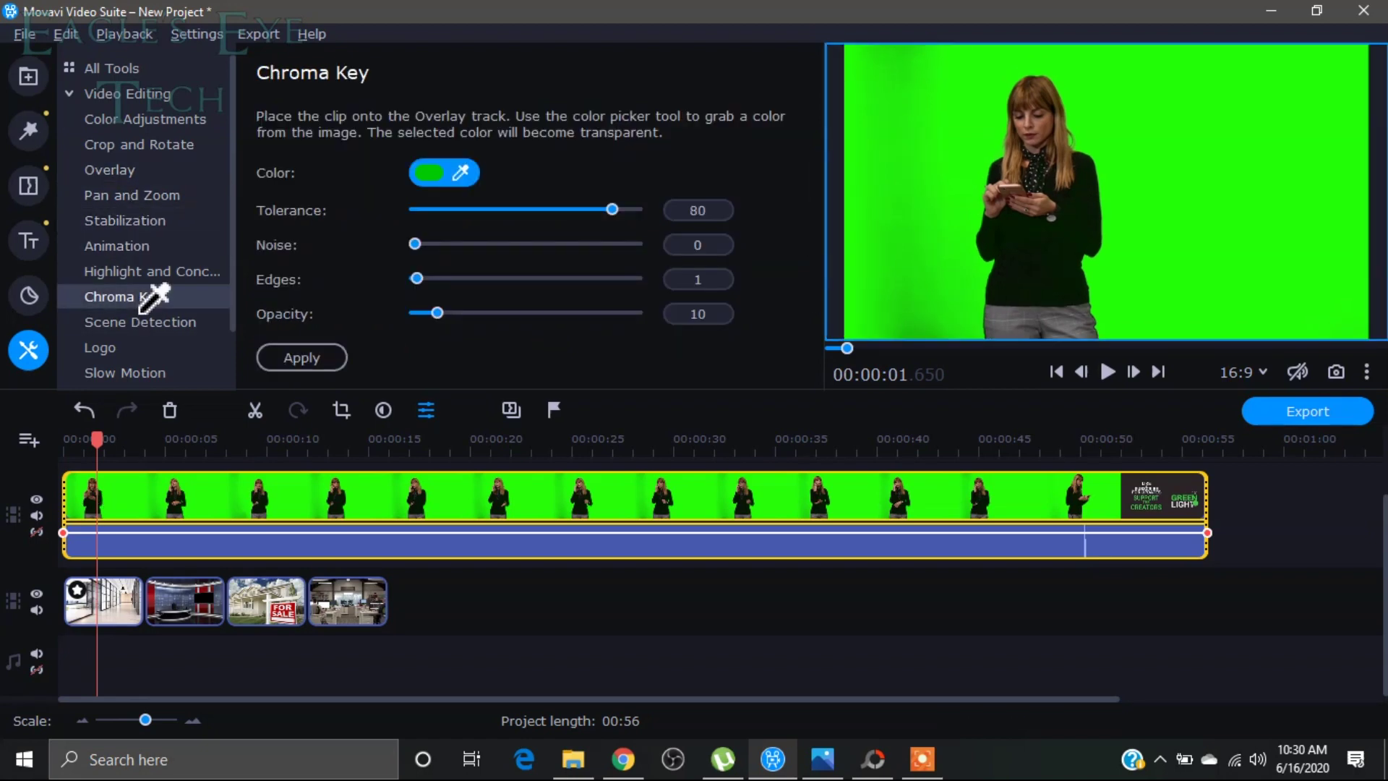
left_click(896, 108)
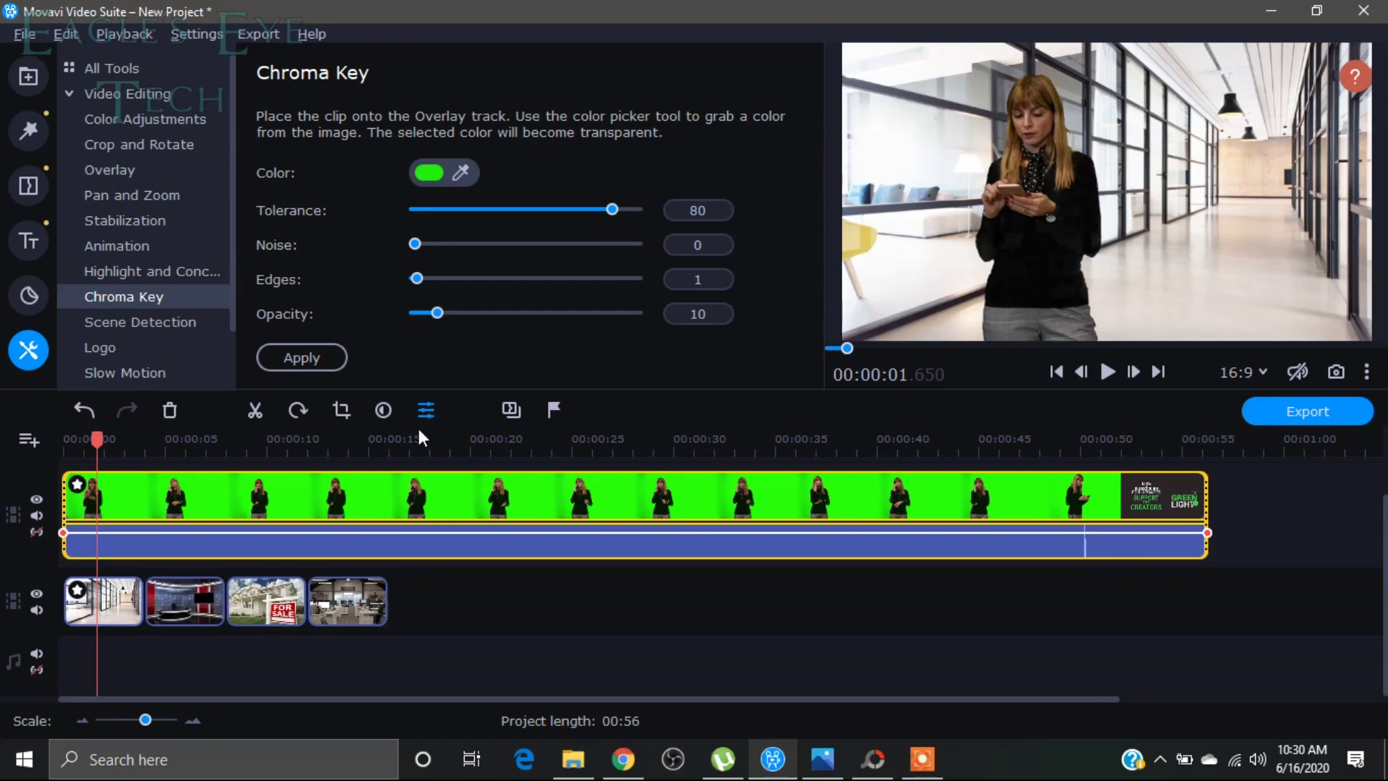
left_click_drag(613, 211, 646, 213)
left_click_drag(414, 283, 535, 308)
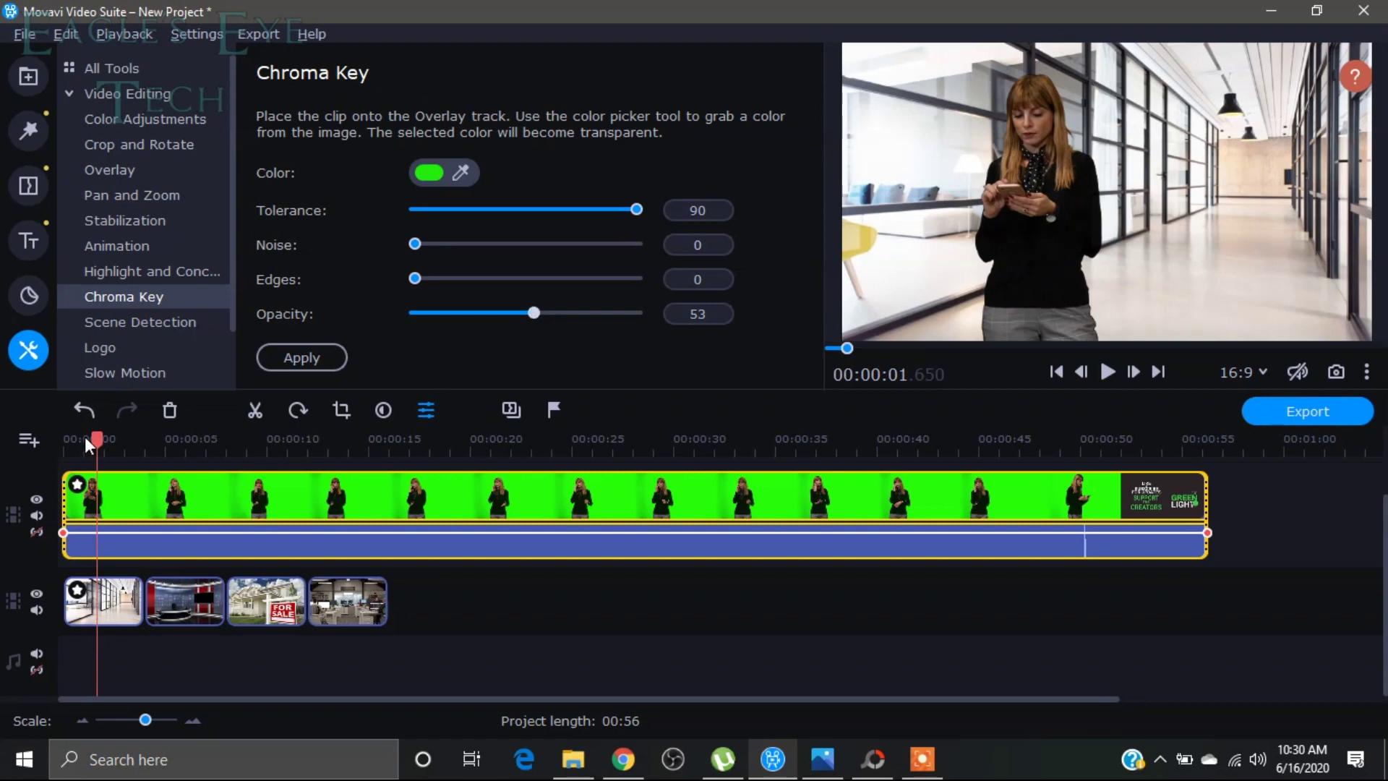
left_click_drag(99, 438, 44, 459)
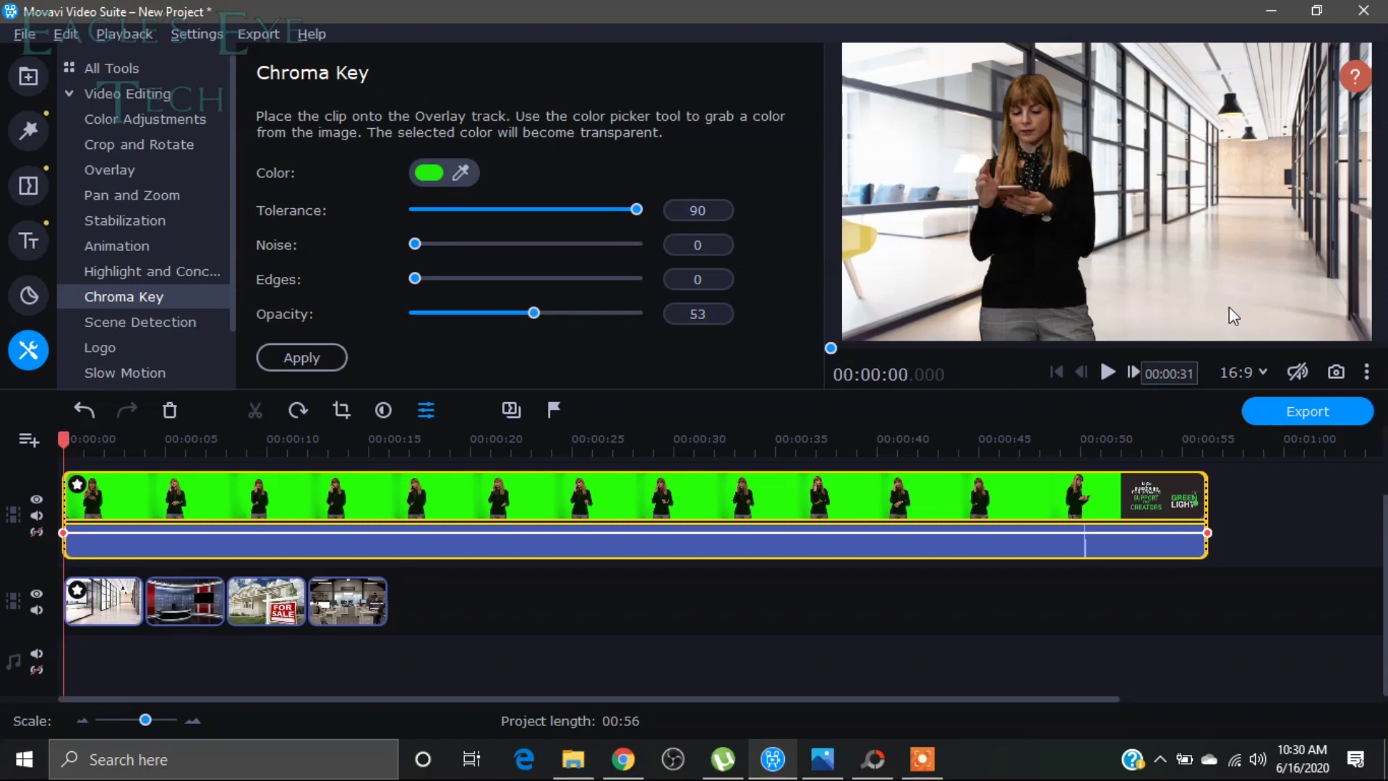
left_click(1108, 372)
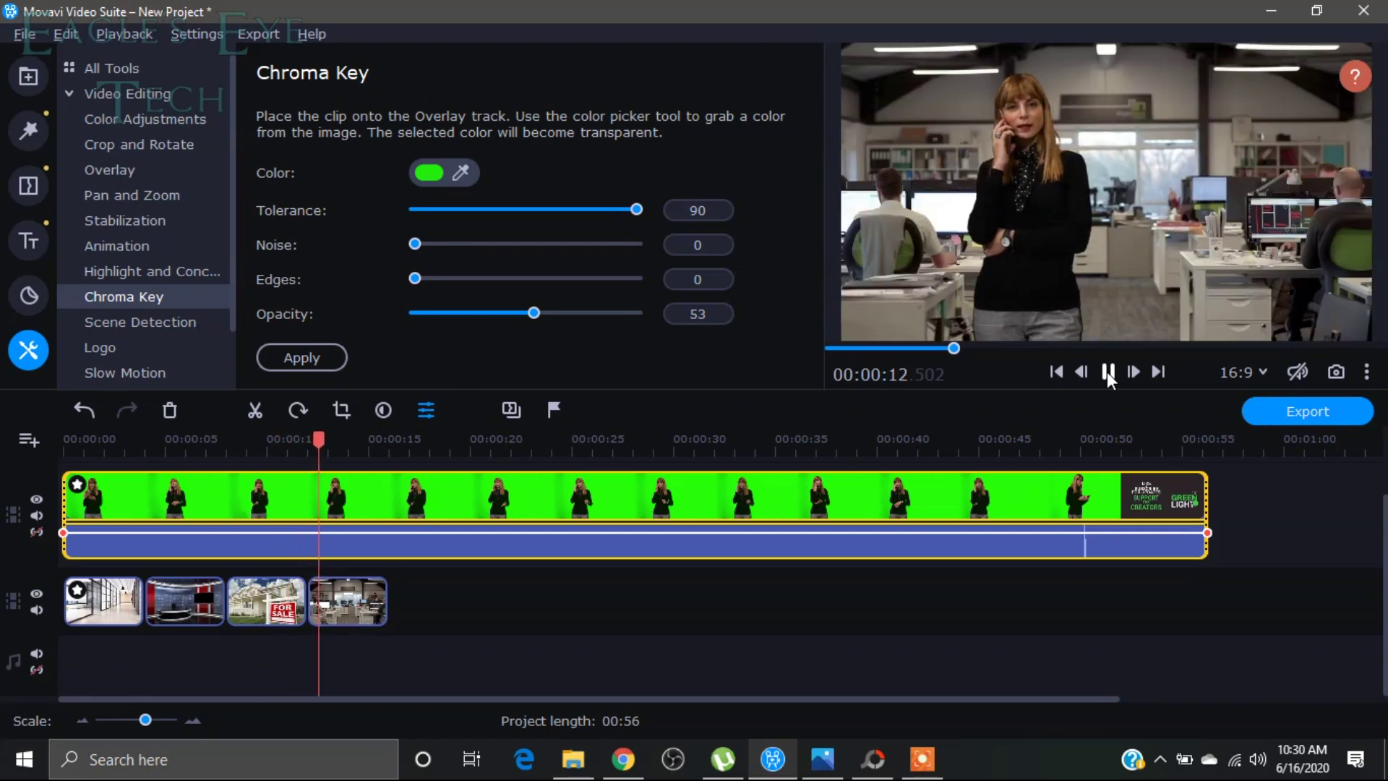
left_click(1107, 371)
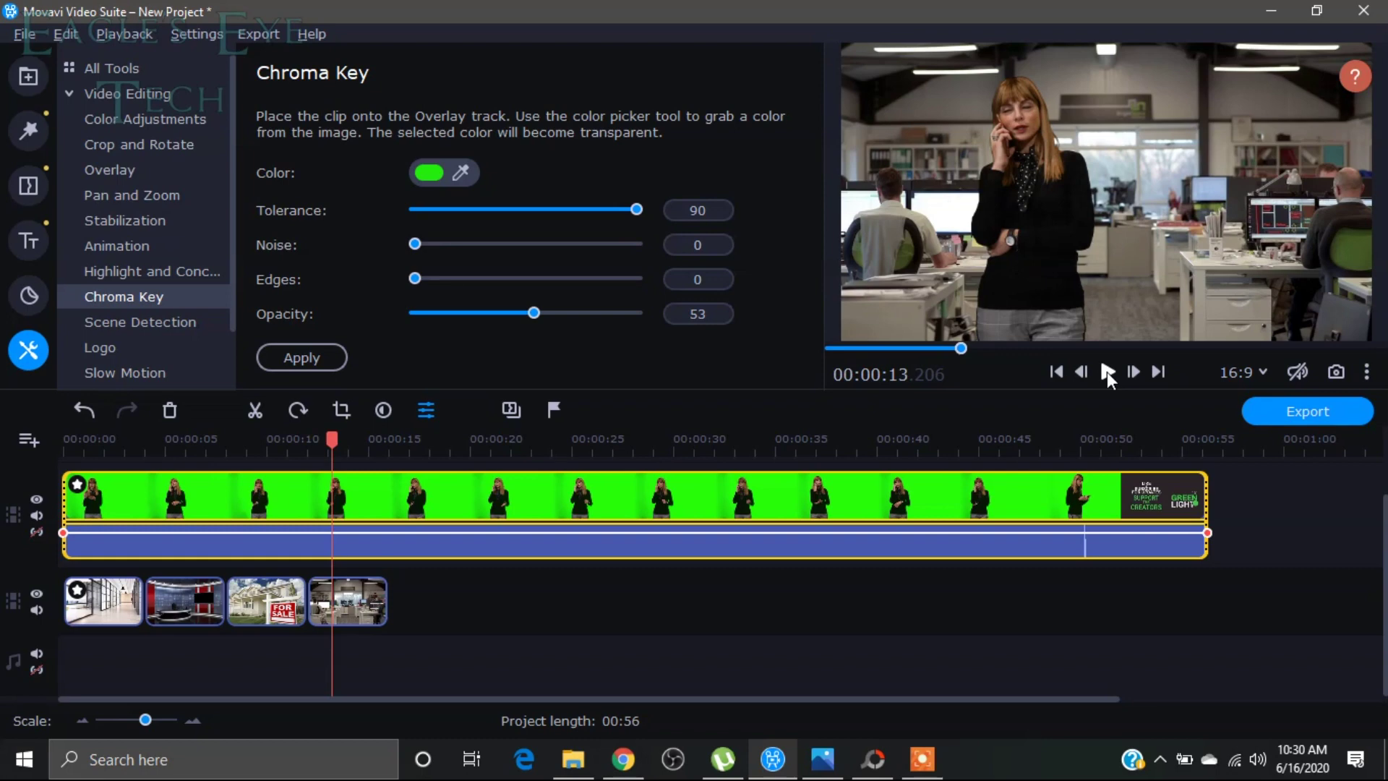
left_click(1108, 371)
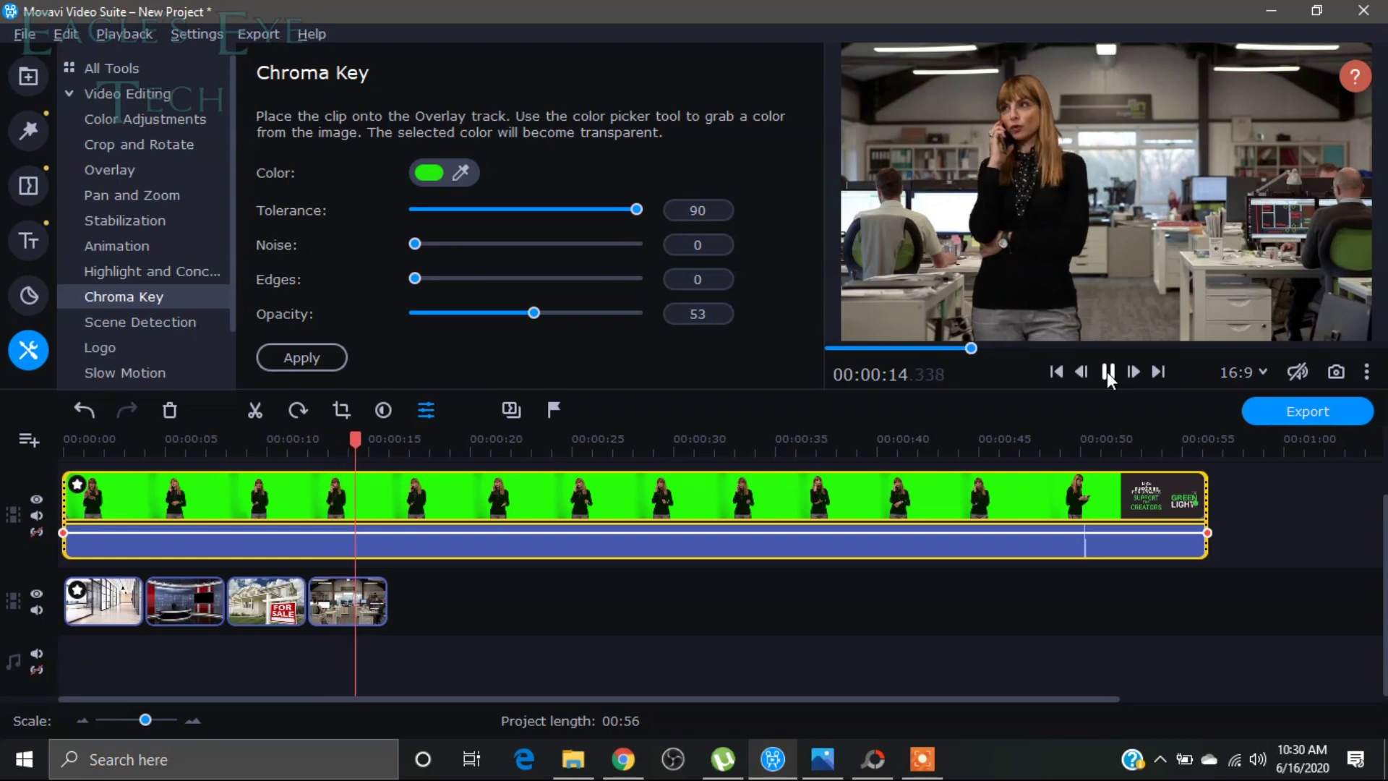
left_click(1108, 372)
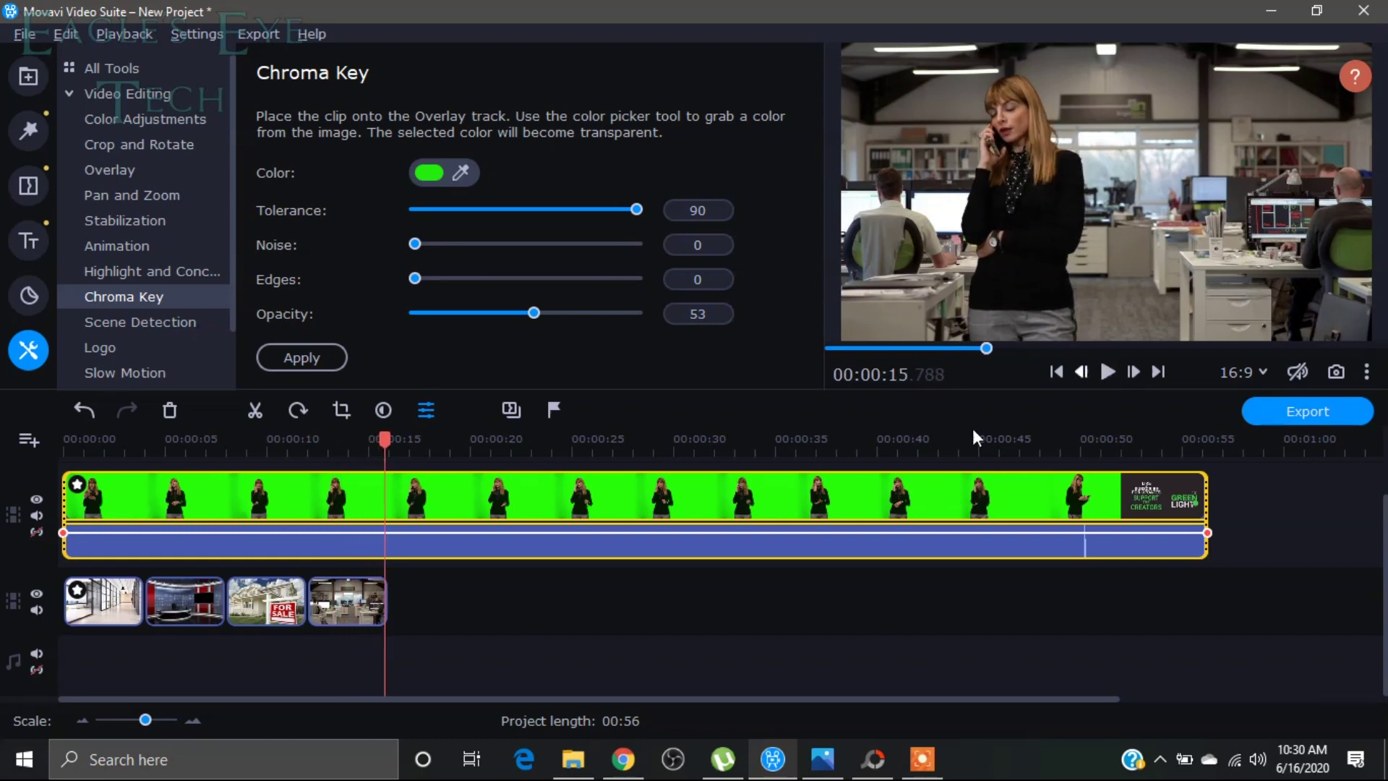
left_click_drag(374, 438, 69, 440)
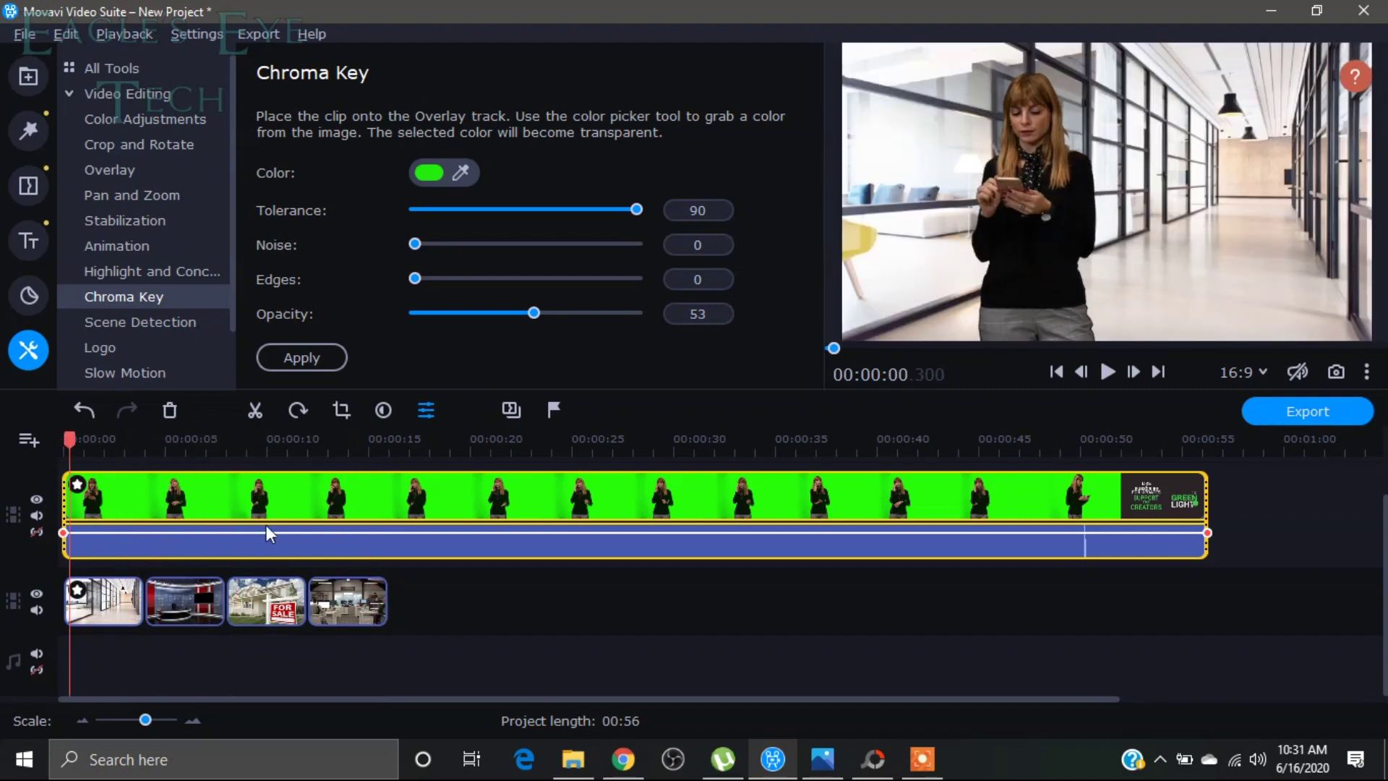